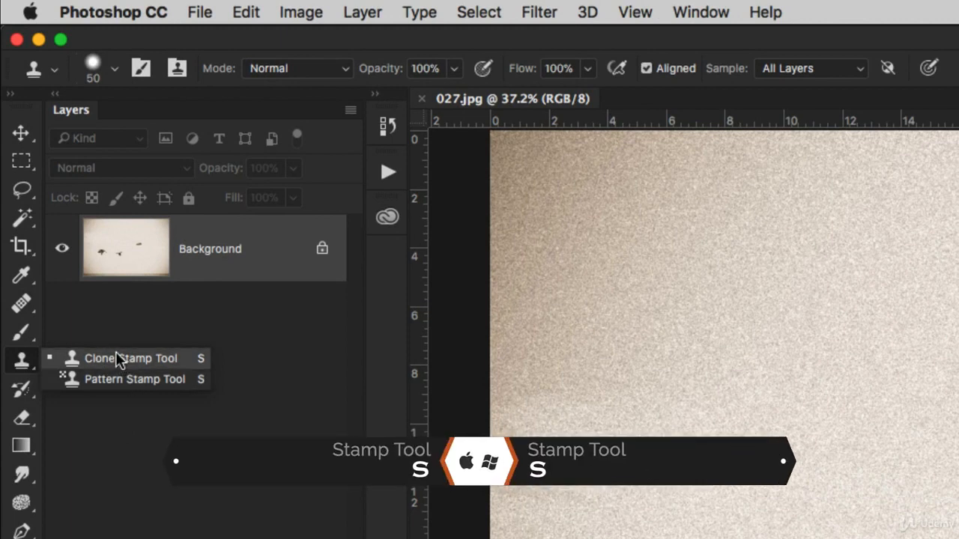
- Select the Clone Stamp Tool and set its brush size to 300 px
{"action": "left_click", "coordinate": [117, 356]}
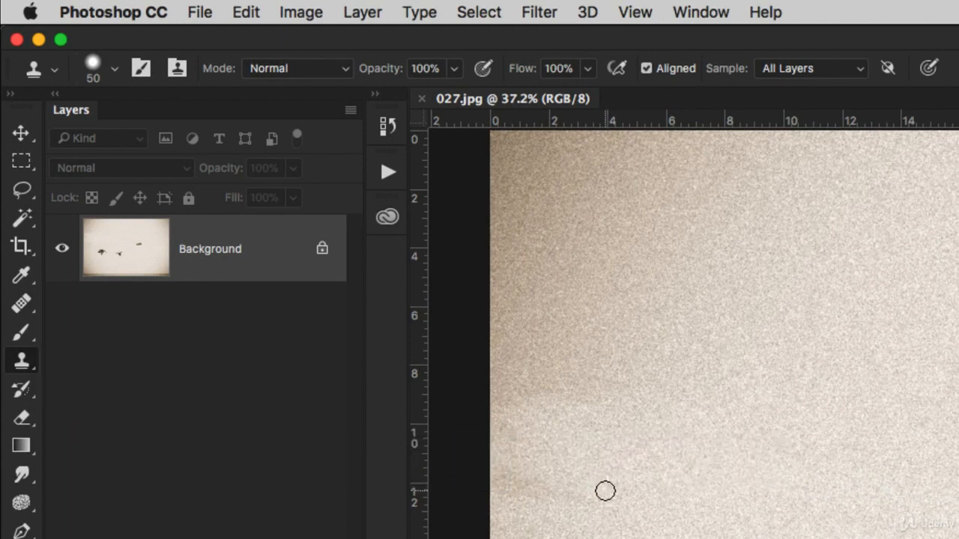
{"action": "key", "text": "bracketright"}
{"action": "key", "text": "bracketright"}
{"action": "key", "text": "bracketright"}
{"action": "key", "text": "bracketright"}
{"action": "key", "text": "bracketright"}
{"action": "key", "text": "bracketright"}
{"action": "key", "text": "bracketright"}
{"action": "key", "text": "bracketright"}
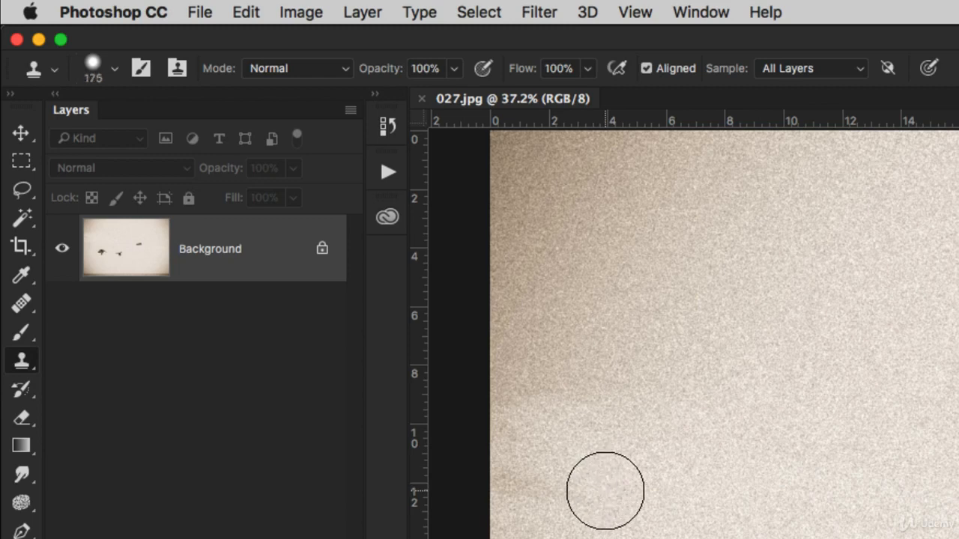
{"action": "key", "text": "bracketright"}
{"action": "key", "text": "bracketright"}
{"action": "key", "text": "bracketright"}
{"action": "key", "text": "bracketleft"}
{"action": "key", "text": "bracketleft"}
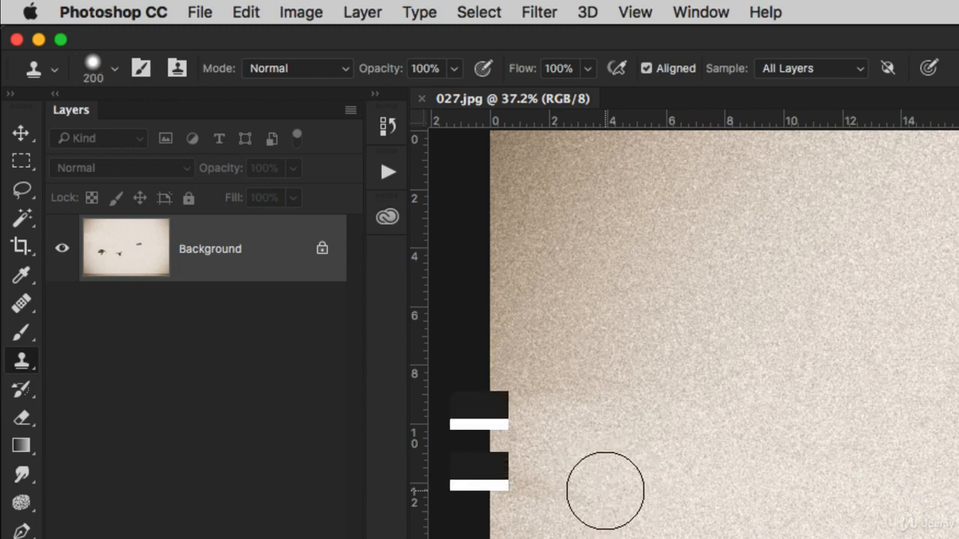
{"action": "key", "text": "bracketright"}
{"action": "key", "text": "bracketright"}
{"action": "key", "text": "bracketright"}
{"action": "key", "text": "bracketright"}
{"action": "key", "text": "bracketright"}
{"action": "key", "text": "bracketright"}
{"action": "key", "text": "bracketleft"}
{"action": "key", "text": "bracketleft"}
{"action": "key", "text": "bracketleft"}
{"action": "key", "text": "bracketright"}
{"action": "key", "text": "bracketright"}
{"action": "key", "text": "bracketright"}
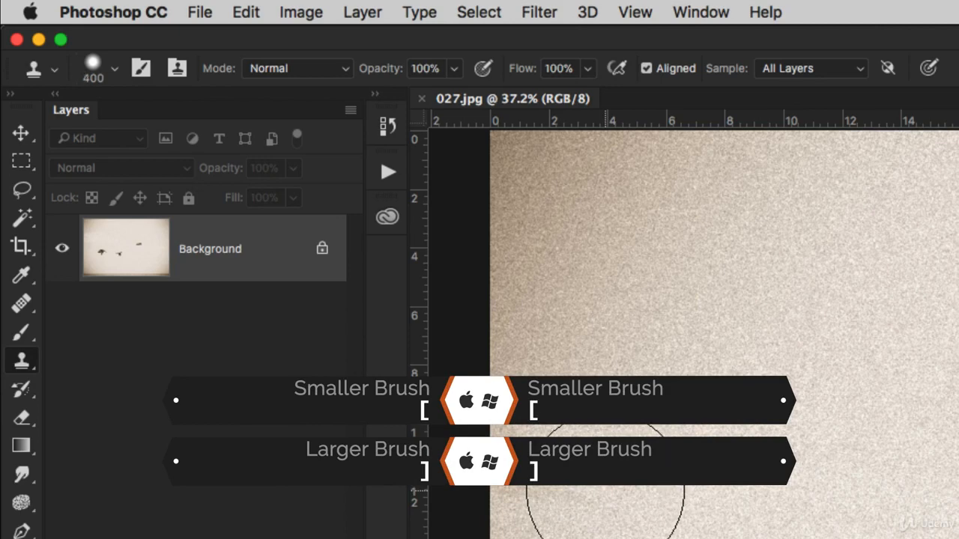
{"action": "key", "text": "bracketleft"}
{"action": "key", "text": "bracketleft"}
{"action": "key", "text": "bracketleft"}
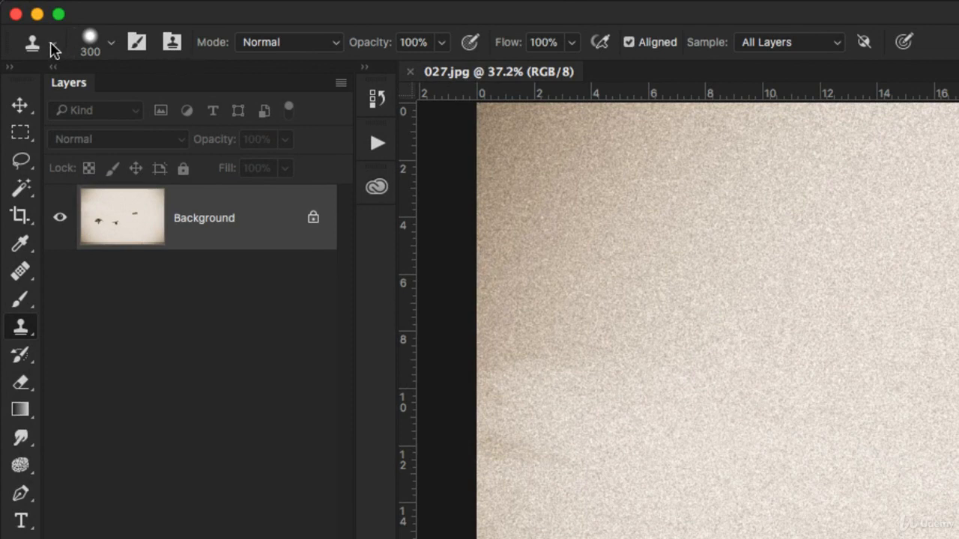
- Turn off Current Tool Only in the tool presets to view the presets for all tools, and close the list
{"action": "left_click", "coordinate": [53, 48]}
{"action": "left_click", "coordinate": [52, 48]}
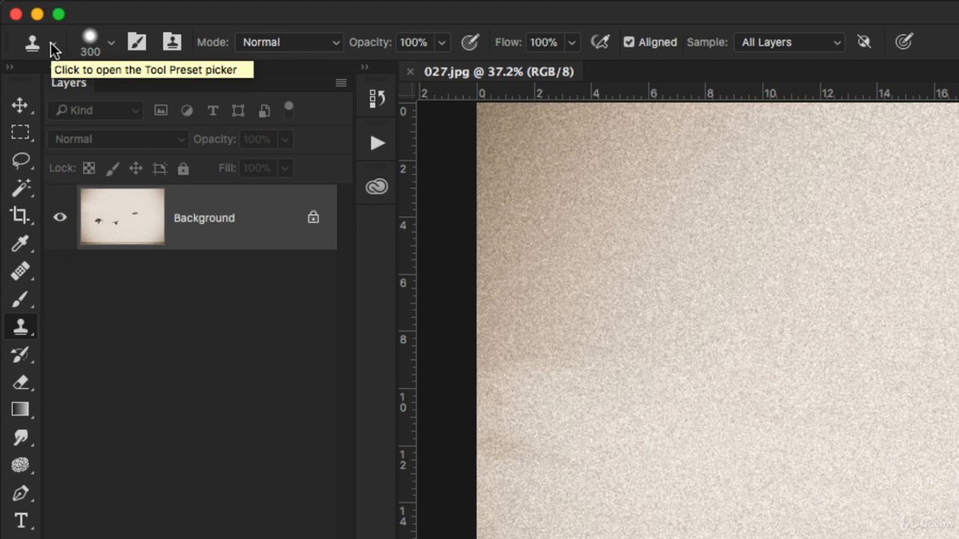
{"action": "left_click", "coordinate": [53, 48]}
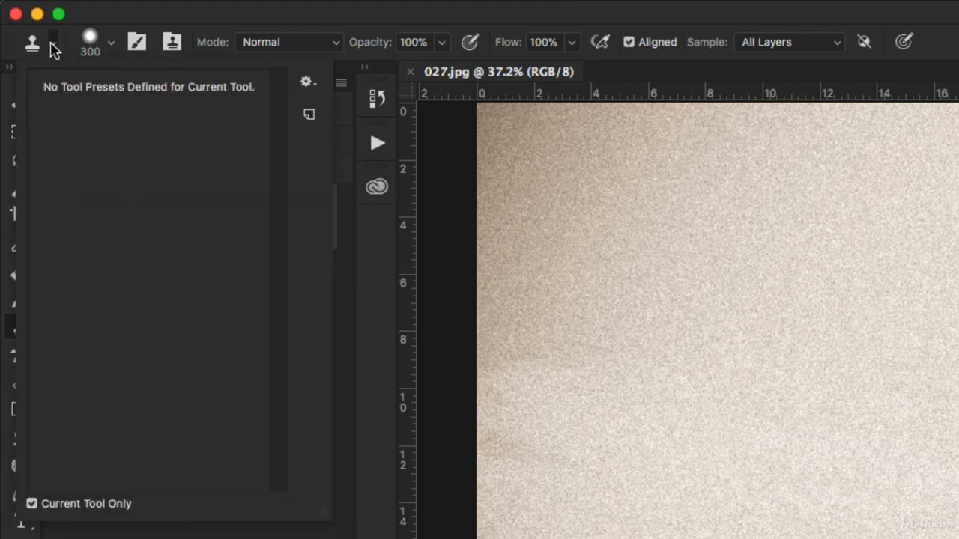
{"action": "left_click", "coordinate": [53, 48]}
{"action": "left_click", "coordinate": [54, 45]}
{"action": "left_click", "coordinate": [32, 504]}
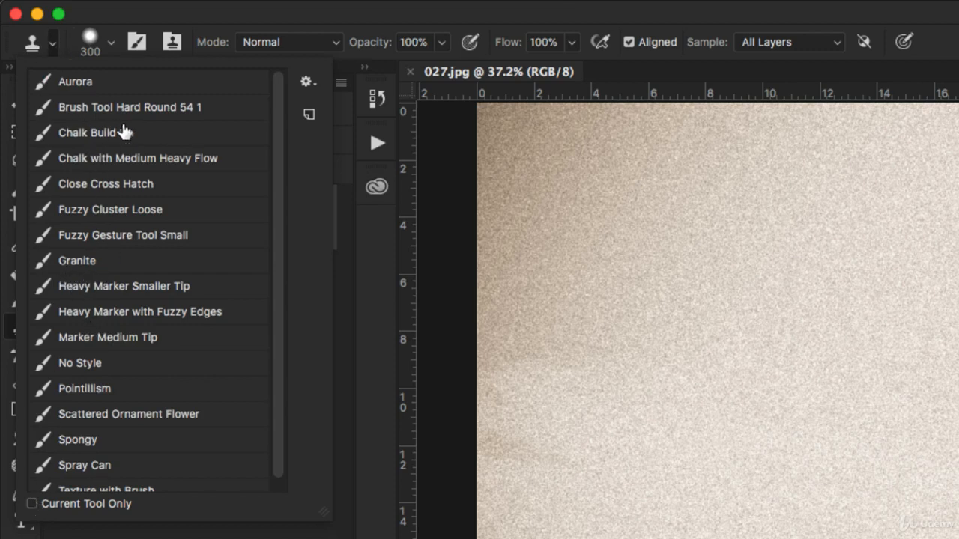
{"action": "left_click", "coordinate": [51, 47]}
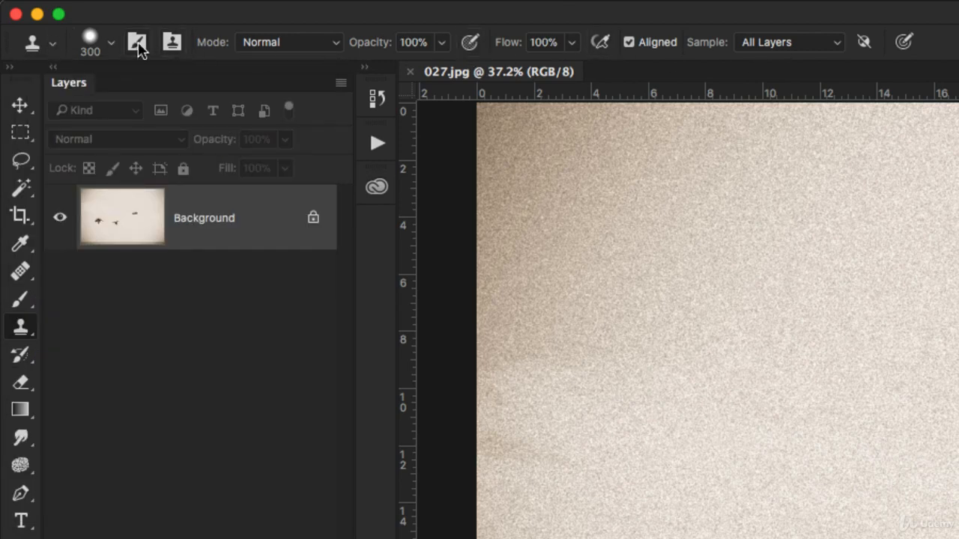
- Look through the brush presets with their size and hardness options, and check the detailed brush settings
{"action": "left_click", "coordinate": [112, 44]}
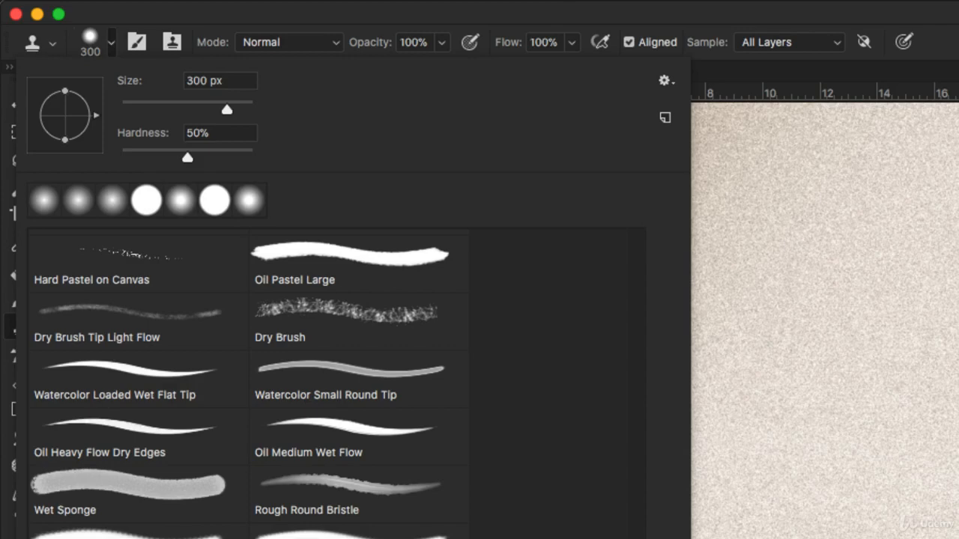
{"action": "scroll", "coordinate": [214, 322], "scroll_direction": "up", "scroll_amount": 10}
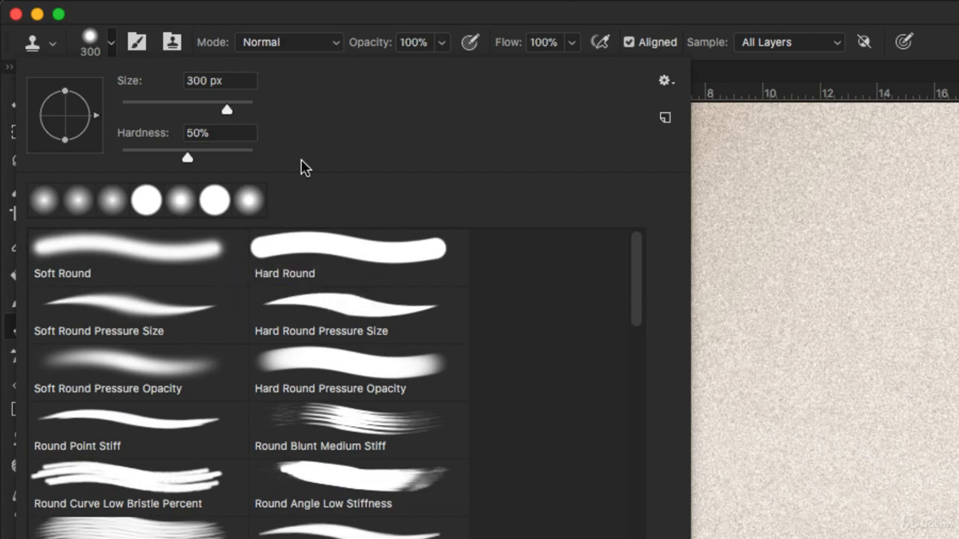
{"action": "left_click", "coordinate": [136, 43]}
{"action": "left_click", "coordinate": [136, 44]}
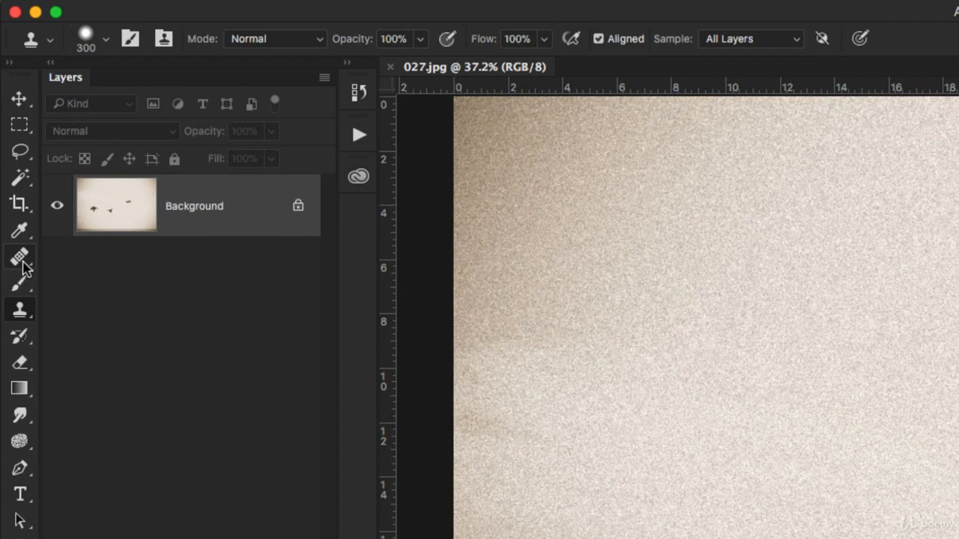
- Make the first clone source active in the Clone Source settings and close them
{"action": "left_click", "coordinate": [163, 40]}
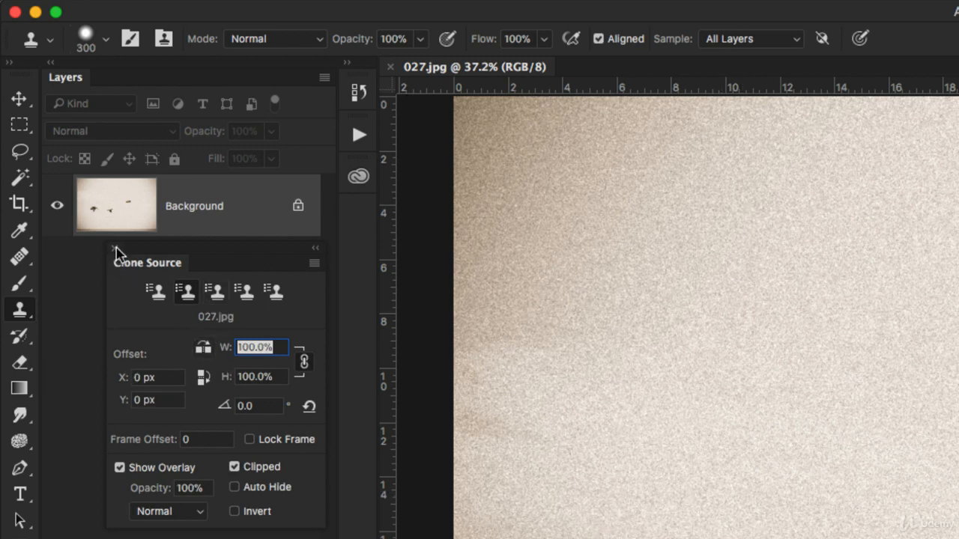
{"action": "left_click", "coordinate": [155, 294]}
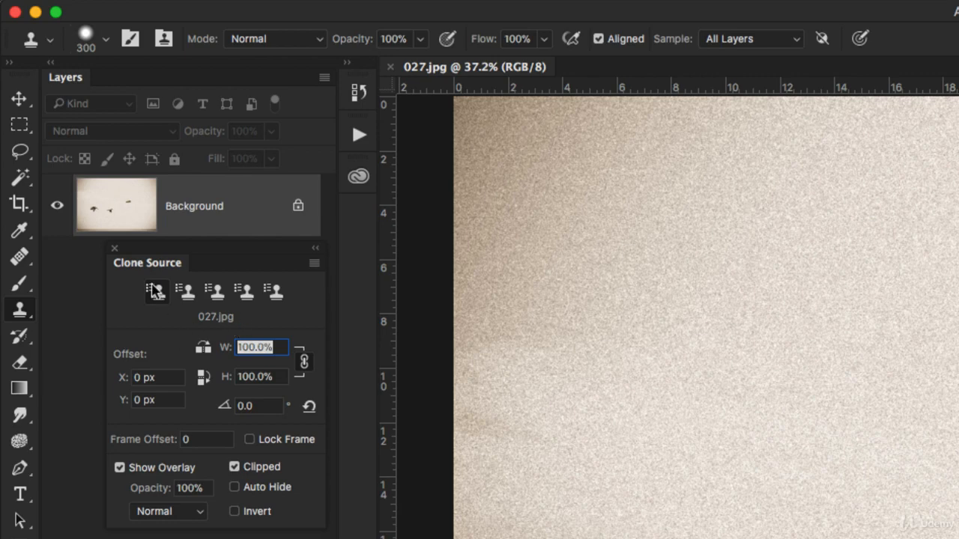
{"action": "left_click", "coordinate": [114, 249]}
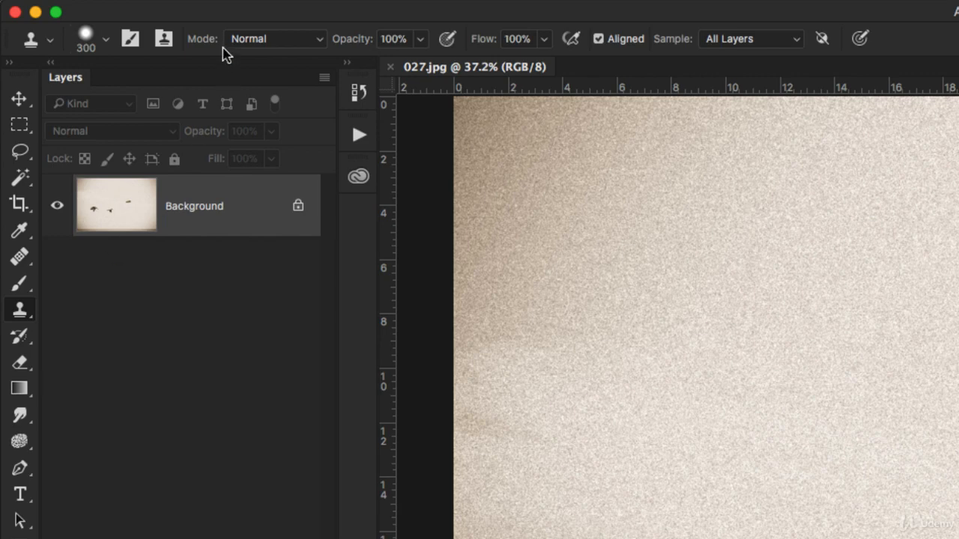
- Review the blend modes available for the Clone Stamp Tool, keeping Normal
{"action": "left_click", "coordinate": [250, 38]}
{"action": "left_click", "coordinate": [251, 39]}
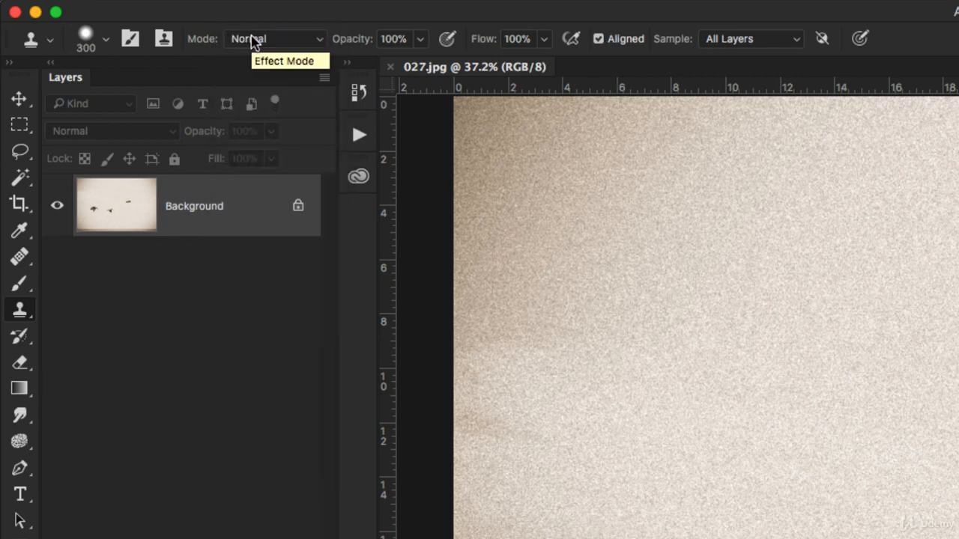
{"action": "left_click", "coordinate": [252, 39]}
{"action": "left_click", "coordinate": [252, 39]}
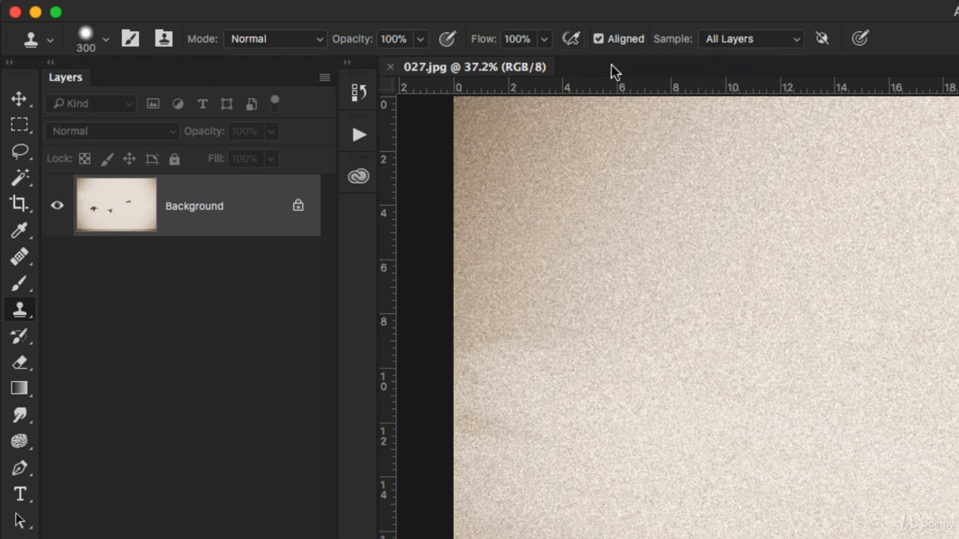
- Toggle Aligned sampling off and back on, and review the layer sampling choices, keeping All Layers
{"action": "left_click", "coordinate": [597, 39]}
{"action": "left_click", "coordinate": [598, 40]}
{"action": "left_click", "coordinate": [730, 39]}
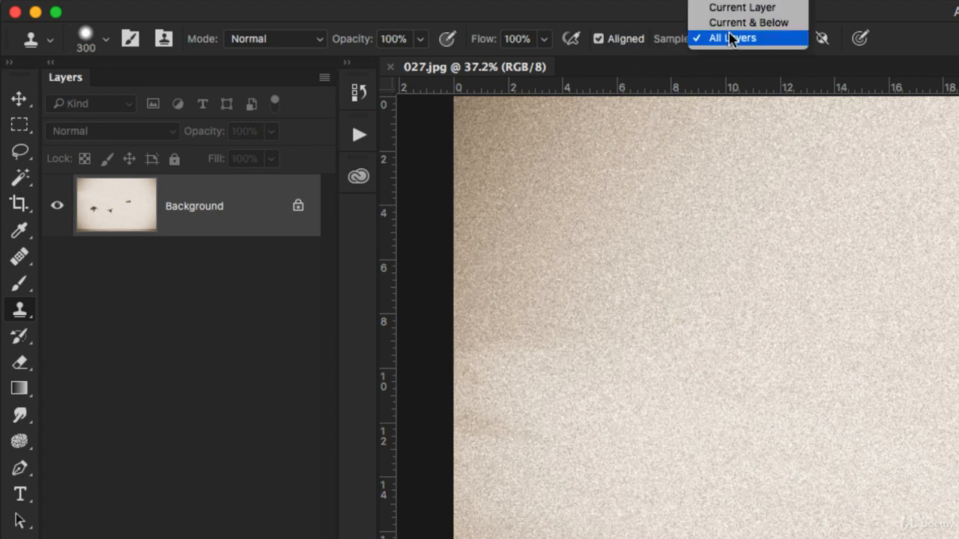
{"action": "left_click", "coordinate": [731, 38]}
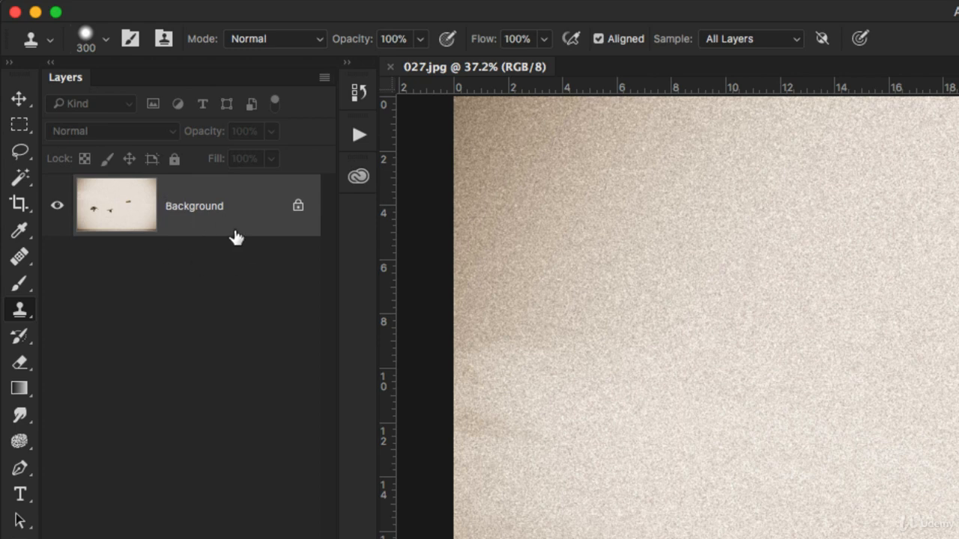
{"action": "left_click", "coordinate": [743, 39]}
{"action": "left_click", "coordinate": [742, 39]}
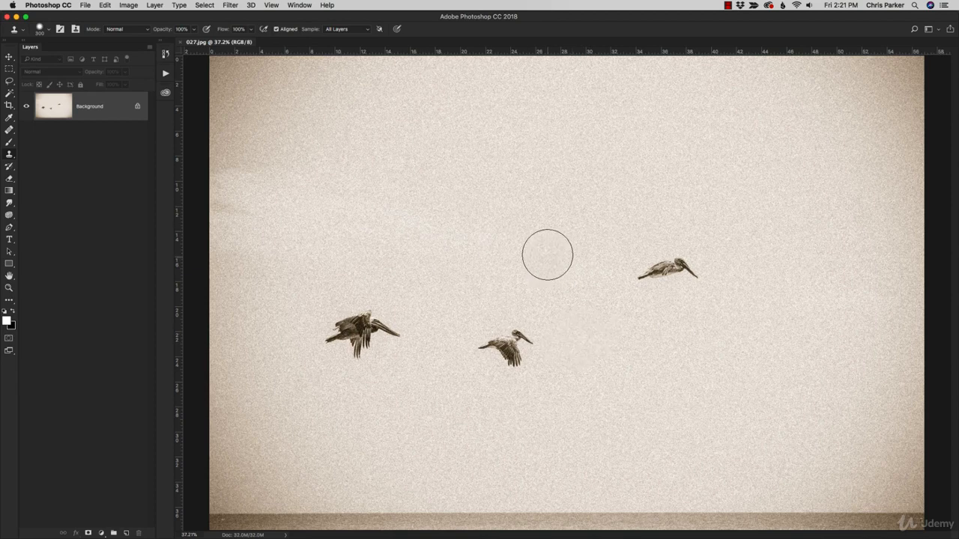
- Sample the clean sky below the middle pelican, try cloning it over the bird, and undo the stroke
{"action": "left_click", "coordinate": [462, 412], "text": "alt"}
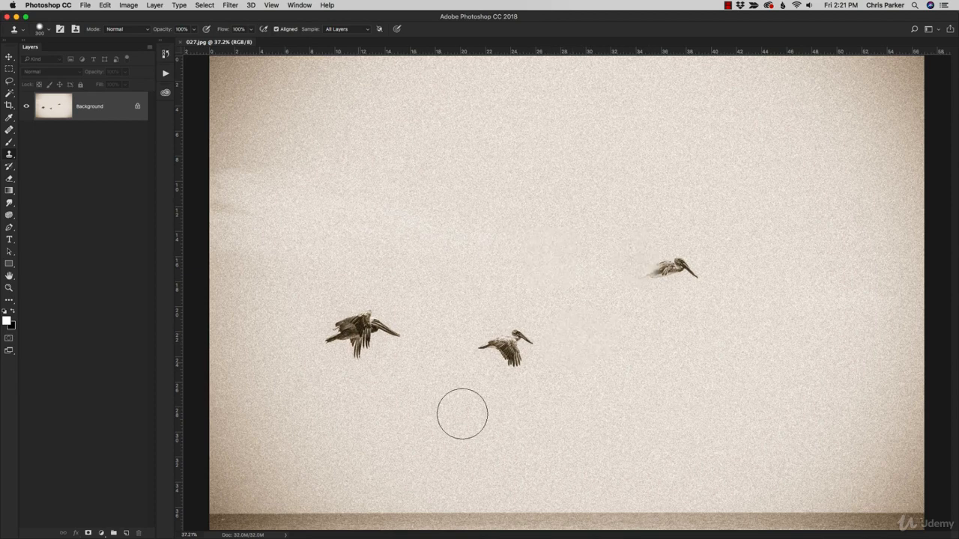
{"action": "mouse_move", "coordinate": [512, 354]}
{"action": "left_mouse_down"}
{"action": "mouse_move", "coordinate": [525, 311]}
{"action": "mouse_move", "coordinate": [521, 378]}
{"action": "left_mouse_up"}
{"action": "key", "text": "super+z"}
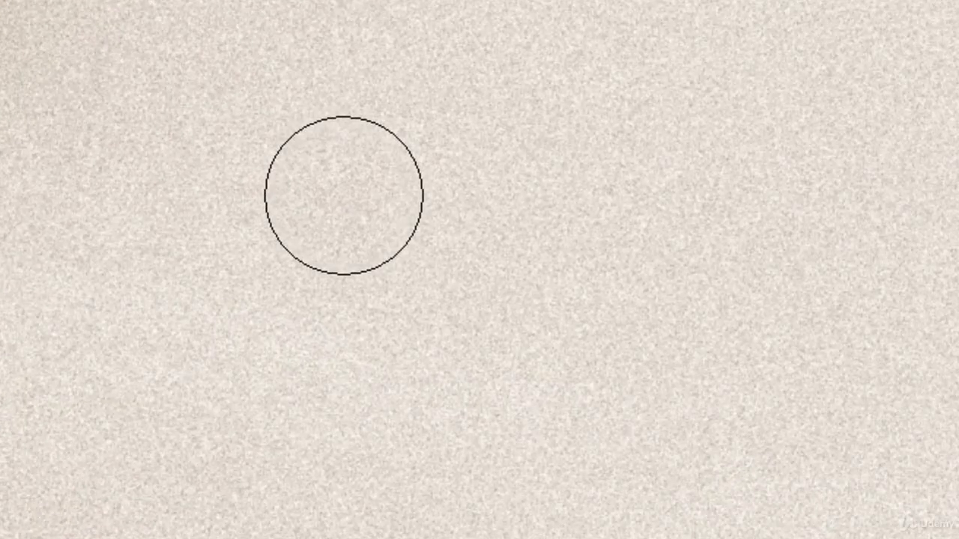
- Sample clean sky near the middle pelican, try cloning it over the bird twice, and undo each stroke
{"action": "key", "text": "alt"}
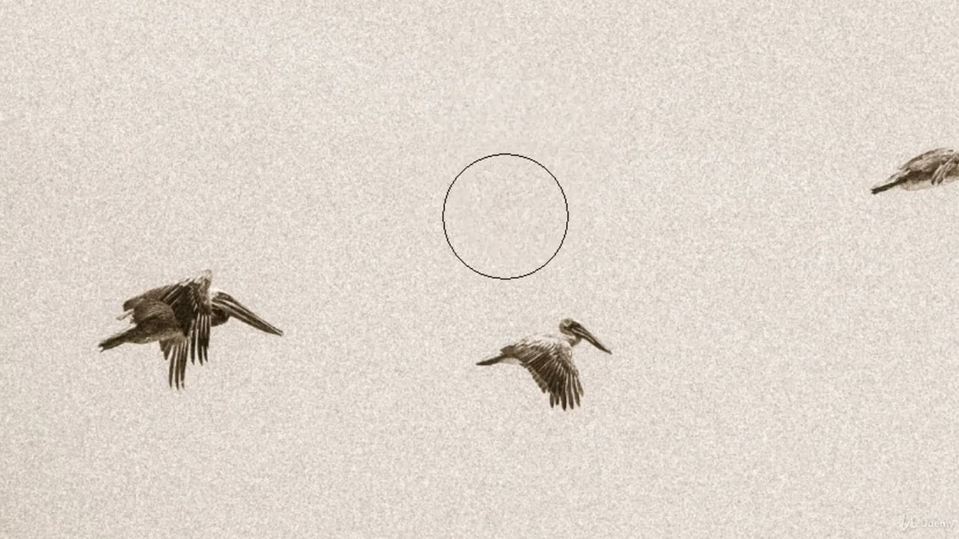
{"action": "mouse_move", "coordinate": [583, 330]}
{"action": "left_mouse_down"}
{"action": "mouse_move", "coordinate": [544, 343]}
{"action": "mouse_move", "coordinate": [562, 371]}
{"action": "mouse_move", "coordinate": [558, 364]}
{"action": "left_mouse_up"}
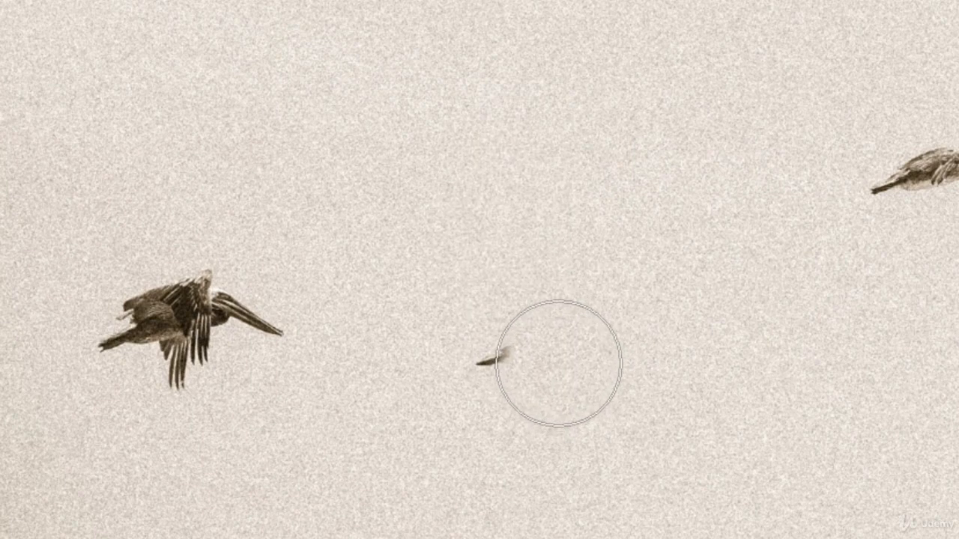
{"action": "key", "text": "ctrl+z"}
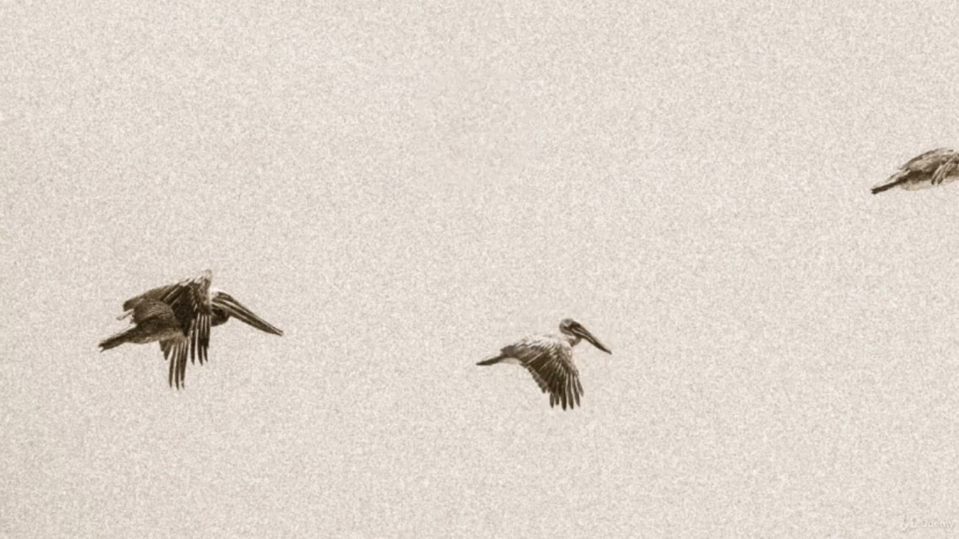
{"action": "mouse_move", "coordinate": [556, 324]}
{"action": "left_mouse_down"}
{"action": "mouse_move", "coordinate": [573, 365]}
{"action": "mouse_move", "coordinate": [566, 323]}
{"action": "mouse_move", "coordinate": [586, 347]}
{"action": "mouse_move", "coordinate": [579, 357]}
{"action": "mouse_move", "coordinate": [504, 370]}
{"action": "left_mouse_up"}
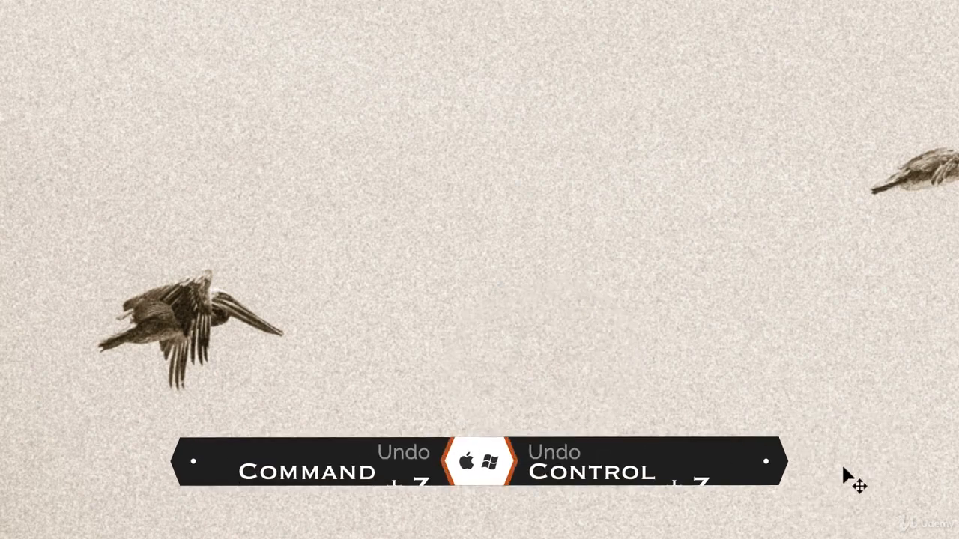
{"action": "key", "text": "ctrl+z"}
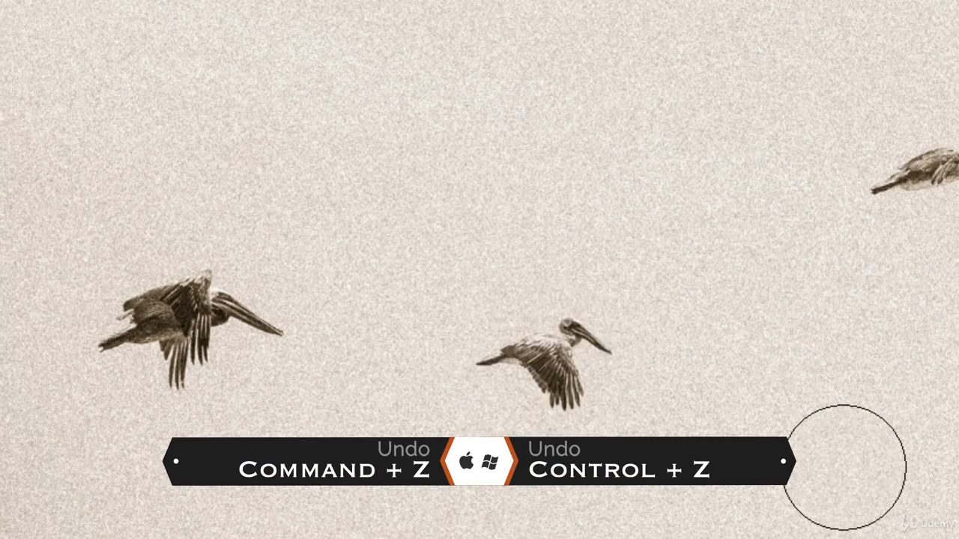
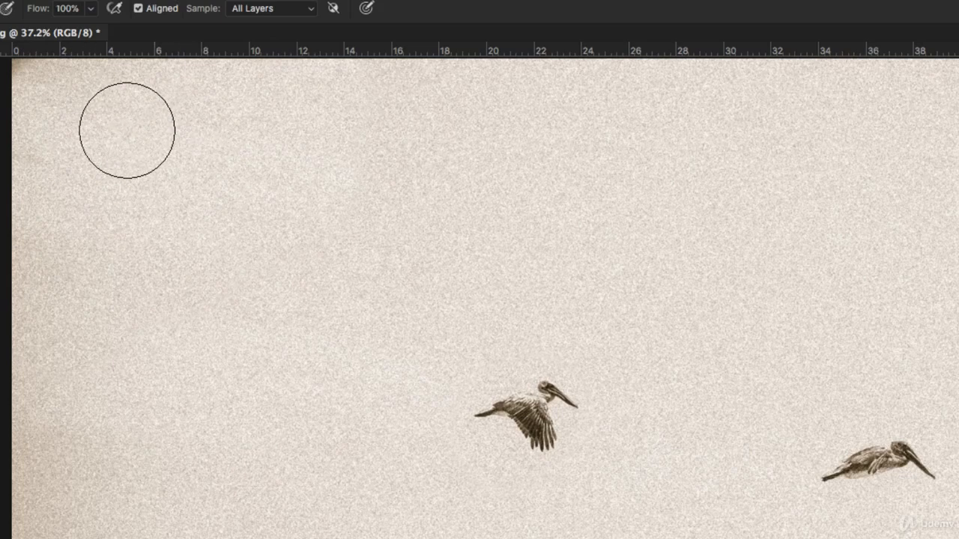
- Undo the clone strokes that lightened the dark upper-left corner of the photo
{"action": "key", "text": "super+z"}
{"action": "key", "text": "super+z"}
{"action": "key", "text": "super+z"}
{"action": "key", "text": "super+z"}
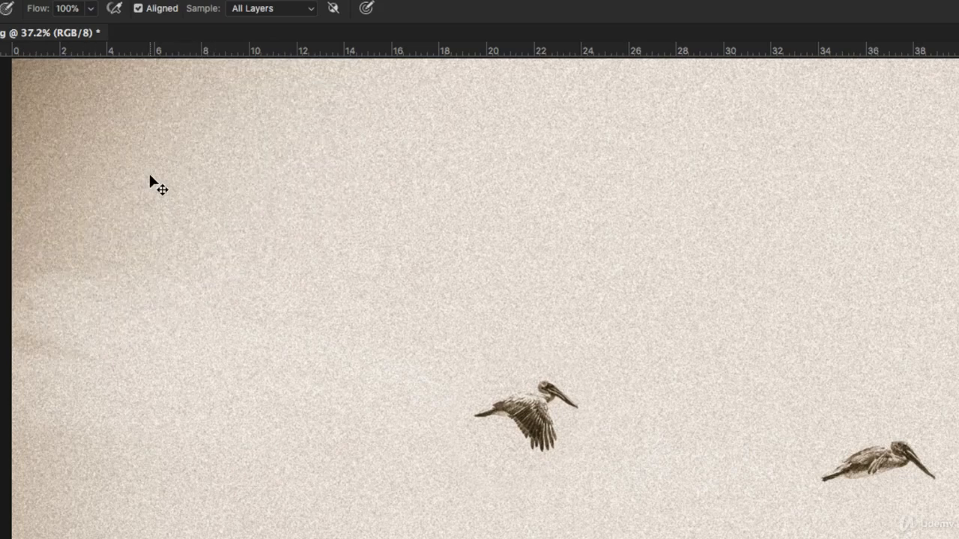
{"action": "key", "text": "super+z"}
- Try stamping a partial pelican copy into the sky above the existing birds, and undo it
{"action": "left_click", "coordinate": [310, 346]}
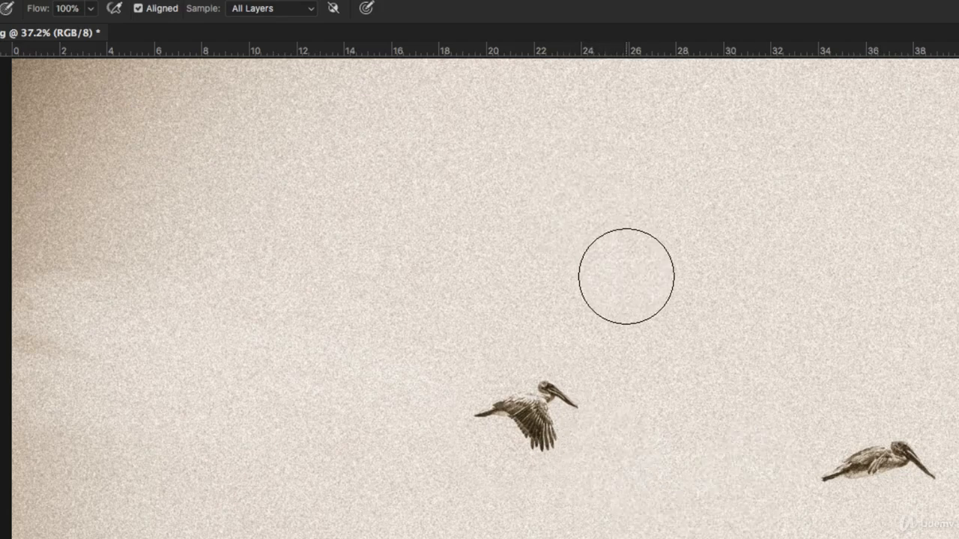
{"action": "left_click", "coordinate": [445, 215]}
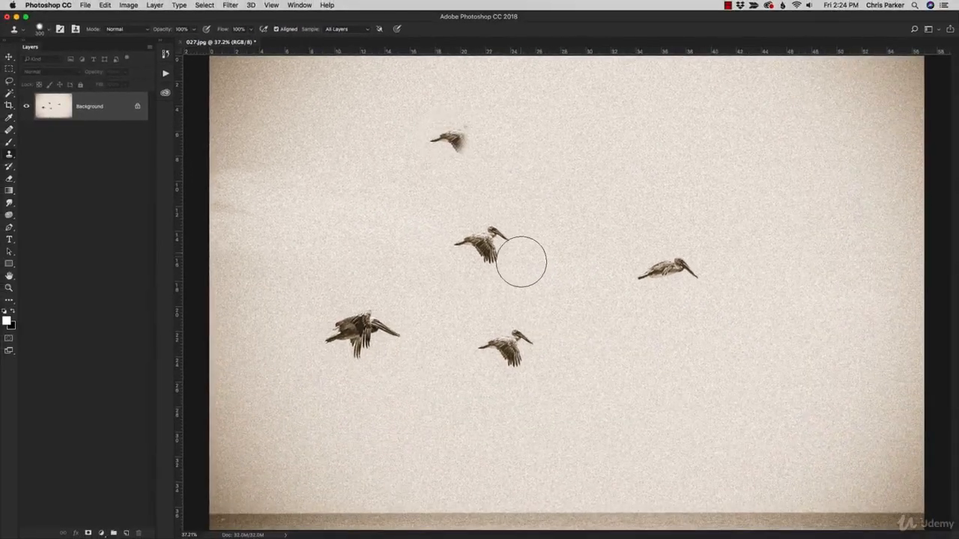
{"action": "key", "text": "super+z"}
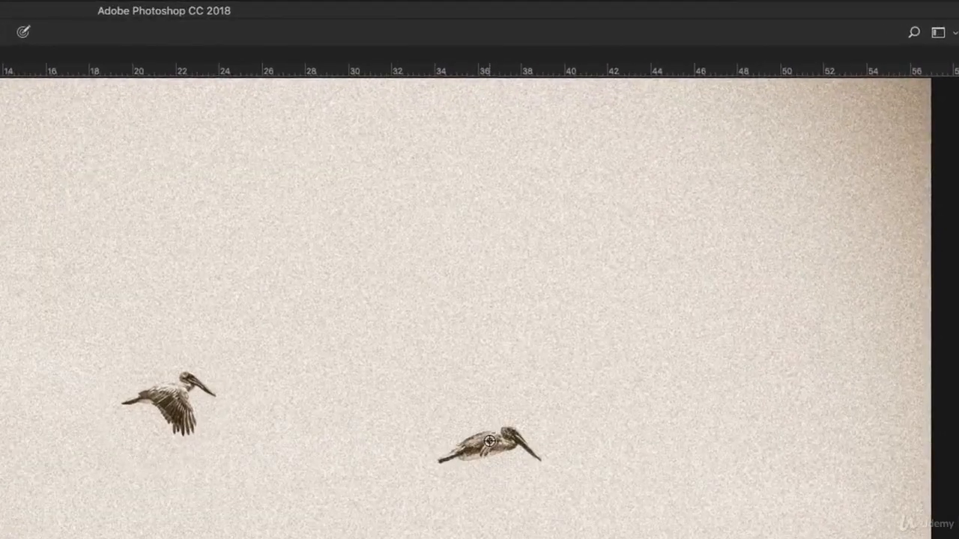
- Clone the rightmost pelican into the photo's upper-right corner, and stamp once in the sky to the original bird's lower right with the aligned source
{"action": "left_click", "coordinate": [491, 444], "text": "alt"}
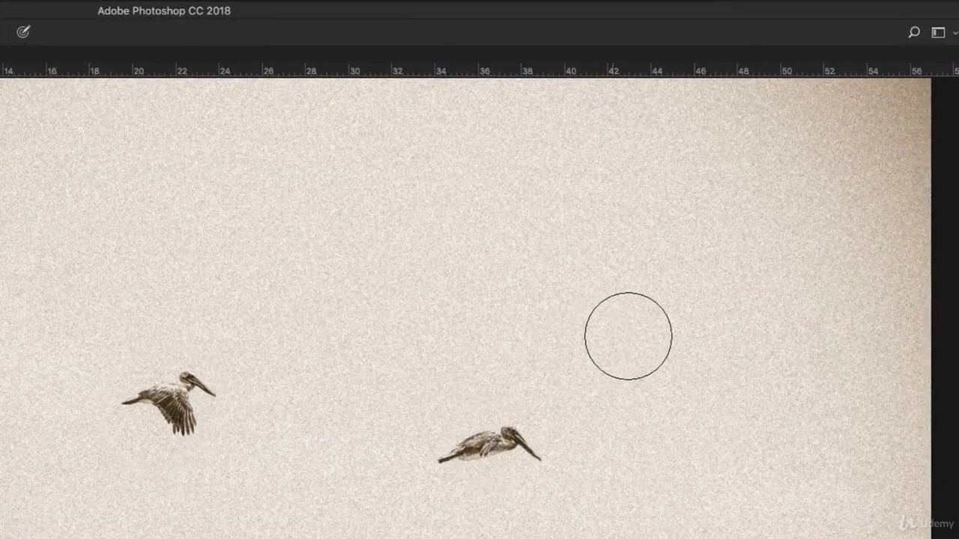
{"action": "mouse_move", "coordinate": [827, 128]}
{"action": "left_mouse_down"}
{"action": "mouse_move", "coordinate": [760, 133]}
{"action": "mouse_move", "coordinate": [845, 129]}
{"action": "mouse_move", "coordinate": [808, 116]}
{"action": "mouse_move", "coordinate": [835, 145]}
{"action": "mouse_move", "coordinate": [803, 142]}
{"action": "mouse_move", "coordinate": [819, 137]}
{"action": "mouse_move", "coordinate": [796, 167]}
{"action": "mouse_move", "coordinate": [803, 155]}
{"action": "mouse_move", "coordinate": [796, 161]}
{"action": "mouse_move", "coordinate": [807, 165]}
{"action": "mouse_move", "coordinate": [807, 132]}
{"action": "mouse_move", "coordinate": [803, 169]}
{"action": "mouse_move", "coordinate": [781, 140]}
{"action": "mouse_move", "coordinate": [831, 158]}
{"action": "mouse_move", "coordinate": [801, 174]}
{"action": "mouse_move", "coordinate": [816, 137]}
{"action": "mouse_move", "coordinate": [849, 151]}
{"action": "mouse_move", "coordinate": [816, 142]}
{"action": "left_mouse_up"}
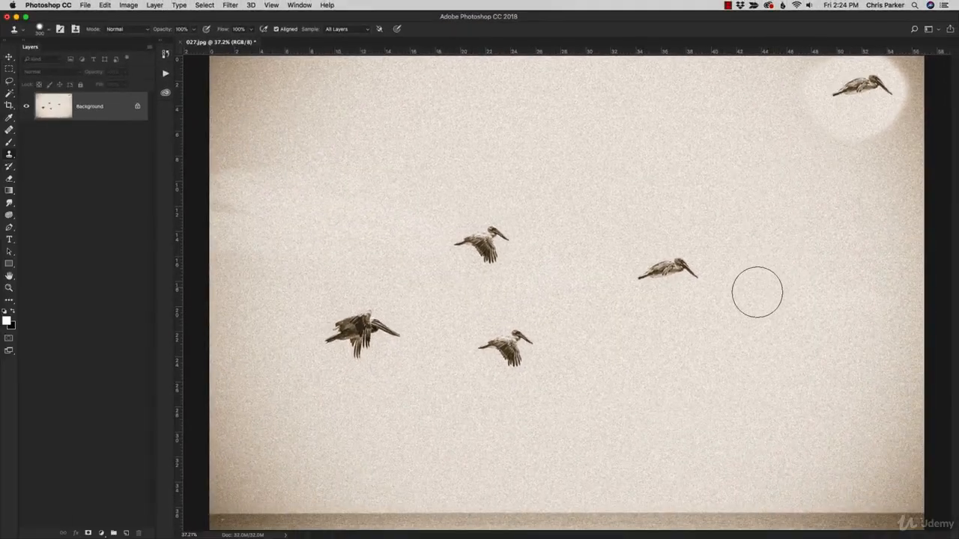
{"action": "left_click", "coordinate": [780, 314]}
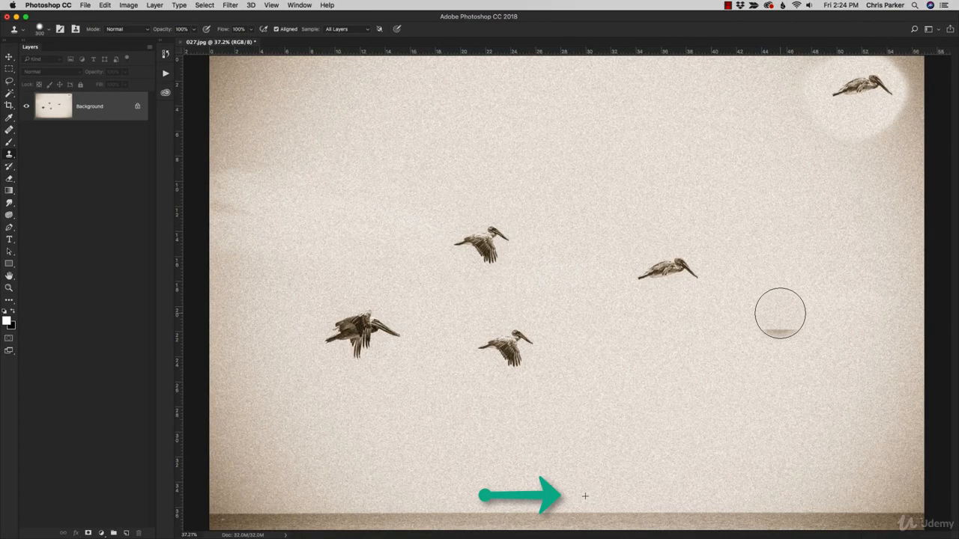
- Stamp once more with the aligned source near the middle pelicans, and revert the photo to its original 027.jpg history snapshot
{"action": "left_click", "coordinate": [689, 313]}
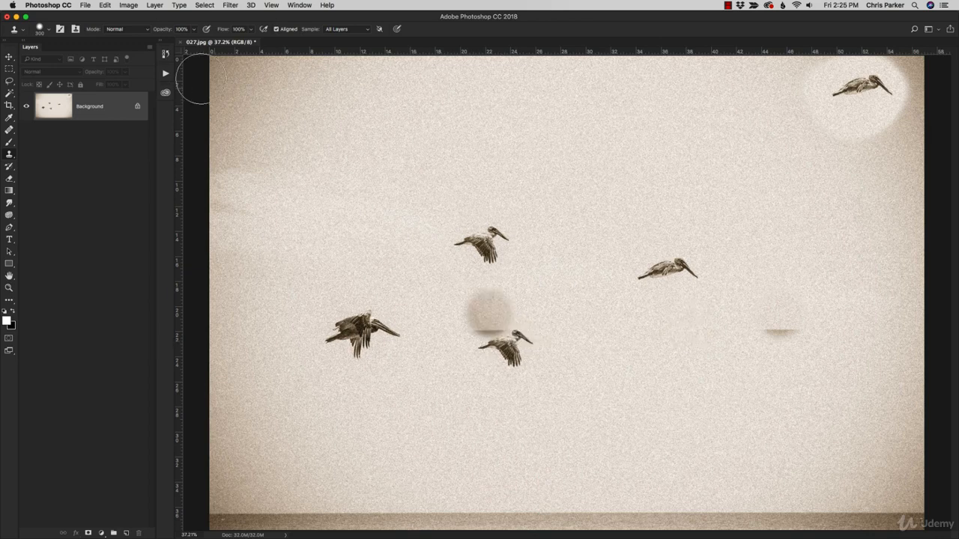
{"action": "left_click", "coordinate": [166, 55]}
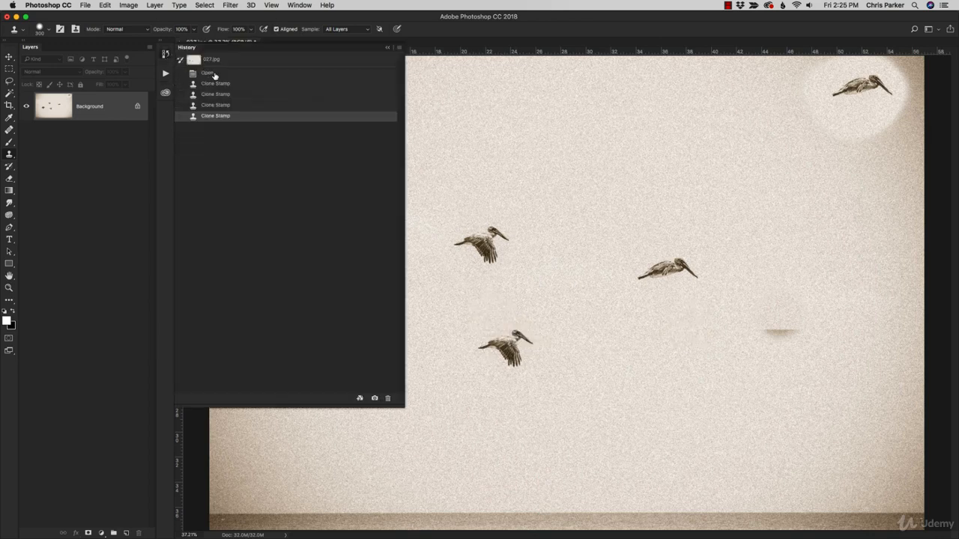
{"action": "left_click", "coordinate": [235, 59]}
{"action": "left_click", "coordinate": [319, 16]}
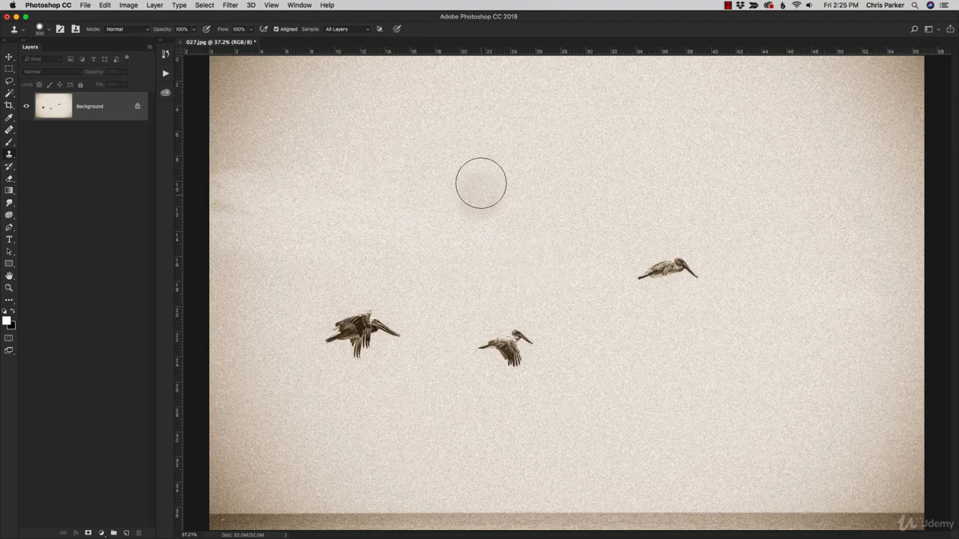
- Undo a test stamp in the sky, and clone the rightmost pelican with Aligned off into the upper middle sky and above the lower middle pelican
{"action": "left_click", "coordinate": [489, 251]}
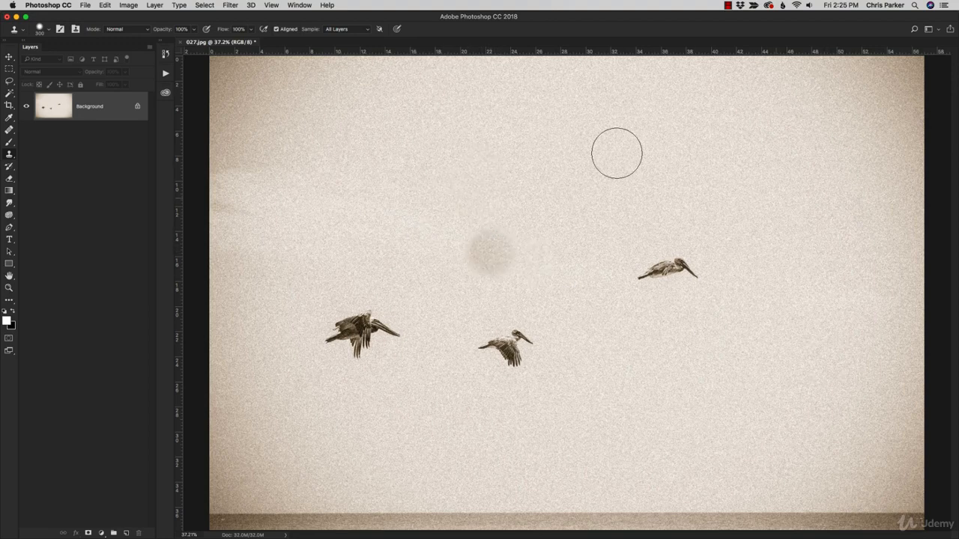
{"action": "key", "text": "super+z"}
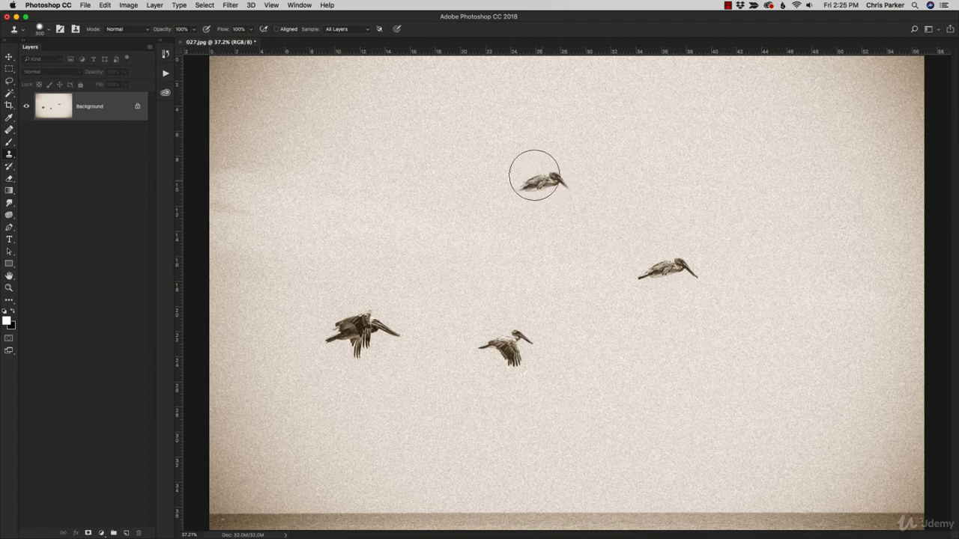
{"action": "mouse_move", "coordinate": [529, 152]}
{"action": "left_mouse_down"}
{"action": "mouse_move", "coordinate": [531, 169]}
{"action": "mouse_move", "coordinate": [505, 164]}
{"action": "left_mouse_up"}
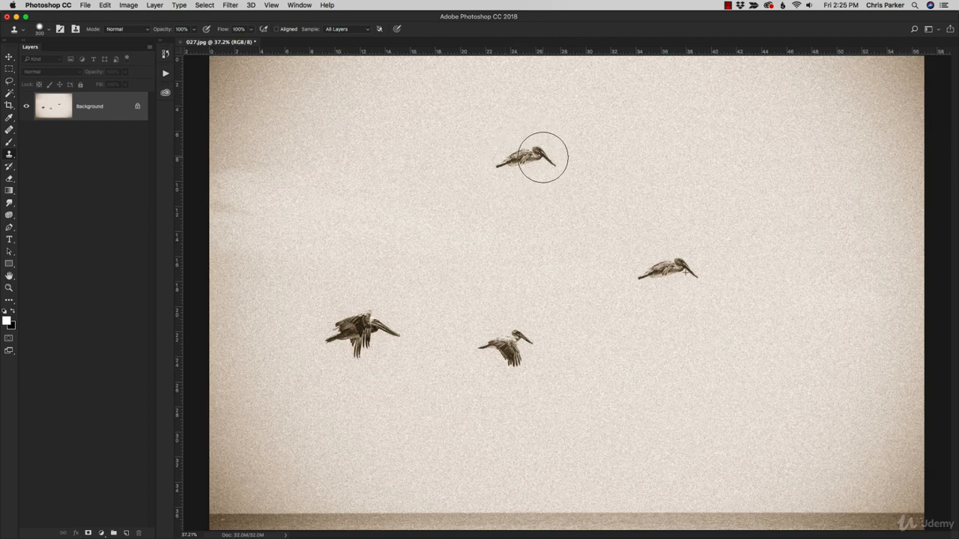
{"action": "mouse_move", "coordinate": [518, 278]}
{"action": "left_mouse_down"}
{"action": "mouse_move", "coordinate": [503, 274]}
{"action": "mouse_move", "coordinate": [499, 257]}
{"action": "mouse_move", "coordinate": [518, 278]}
{"action": "left_mouse_up"}
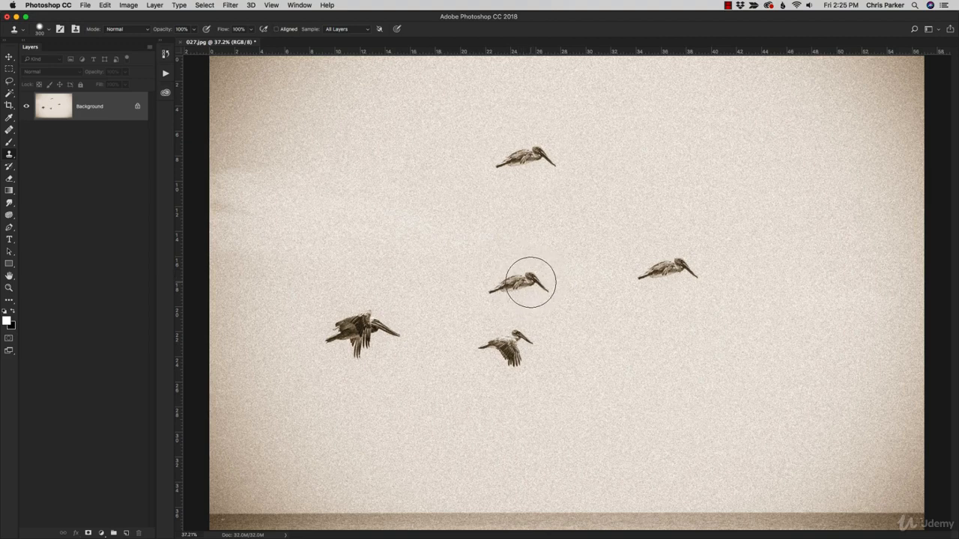
- Turn Aligned on, clone the rightmost pelican to its own upper right, and undo the last extra test stamp
{"action": "left_click", "coordinate": [276, 30]}
{"action": "left_click_drag", "start_coordinate": [729, 201], "coordinate": [731, 201]}
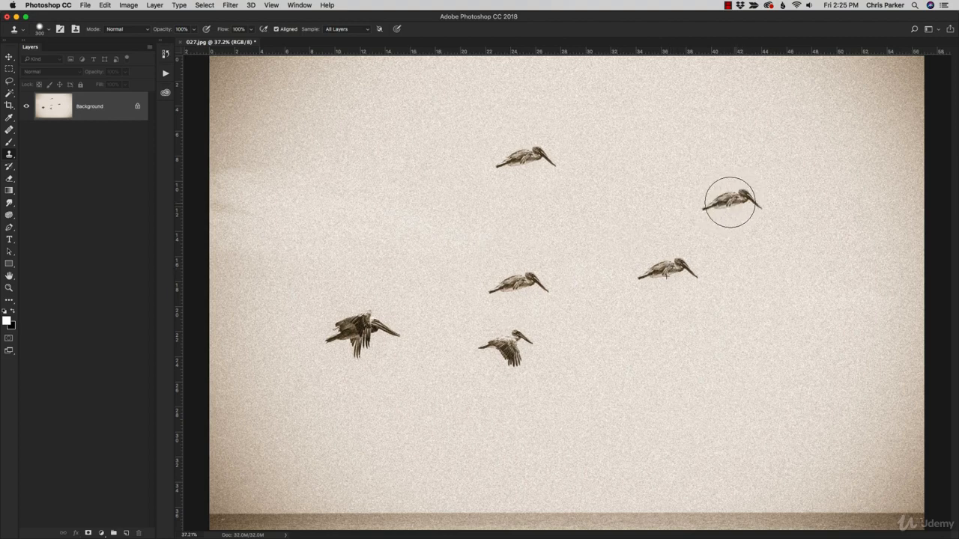
{"action": "mouse_move", "coordinate": [739, 314]}
{"action": "left_mouse_down"}
{"action": "mouse_move", "coordinate": [763, 307]}
{"action": "mouse_move", "coordinate": [754, 323]}
{"action": "left_mouse_up"}
{"action": "left_click", "coordinate": [524, 164]}
{"action": "key", "text": "super+z"}
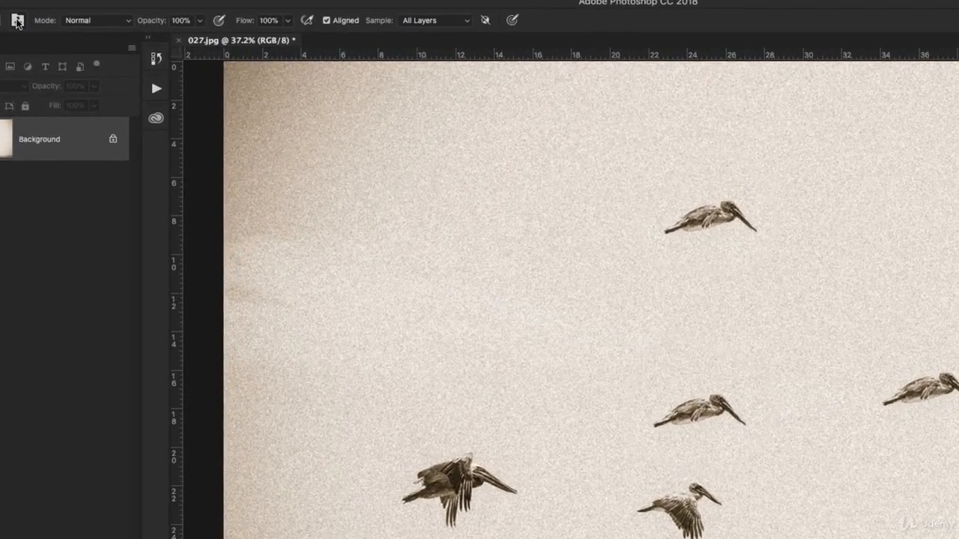
- Open the Clone Source settings over the photo, try cloning sky over the leftmost pelican with the first source, and undo it
{"action": "left_click", "coordinate": [17, 21]}
{"action": "mouse_move", "coordinate": [32, 174]}
{"action": "left_mouse_down"}
{"action": "mouse_move", "coordinate": [299, 184]}
{"action": "mouse_move", "coordinate": [289, 155]}
{"action": "left_mouse_up"}
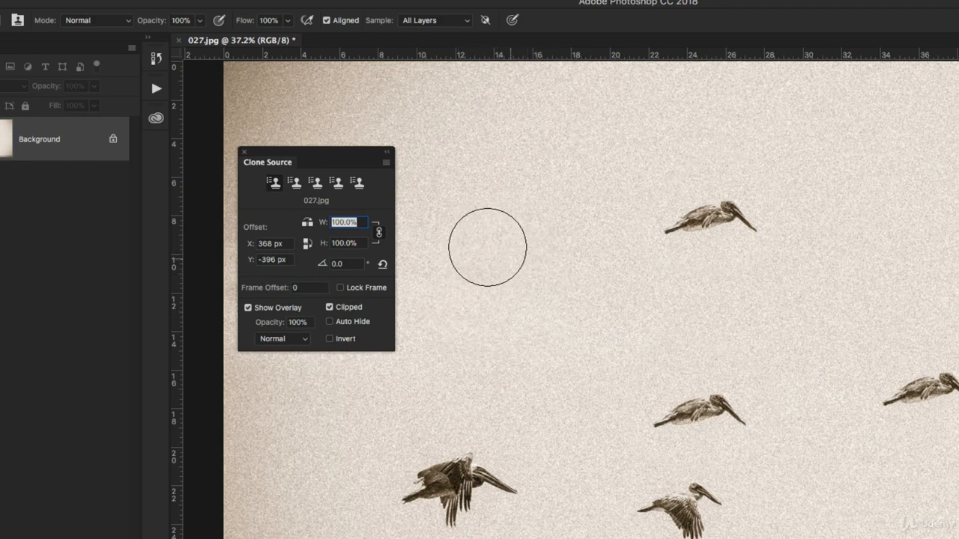
{"action": "mouse_move", "coordinate": [454, 488]}
{"action": "left_mouse_down"}
{"action": "mouse_move", "coordinate": [465, 461]}
{"action": "mouse_move", "coordinate": [444, 503]}
{"action": "mouse_move", "coordinate": [456, 481]}
{"action": "mouse_move", "coordinate": [462, 488]}
{"action": "left_mouse_up"}
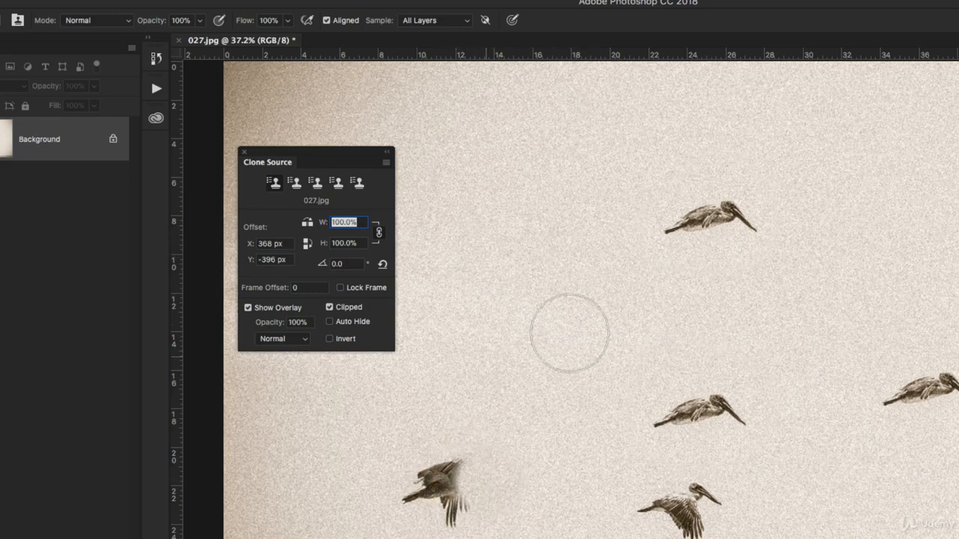
{"action": "key", "text": "super+z"}
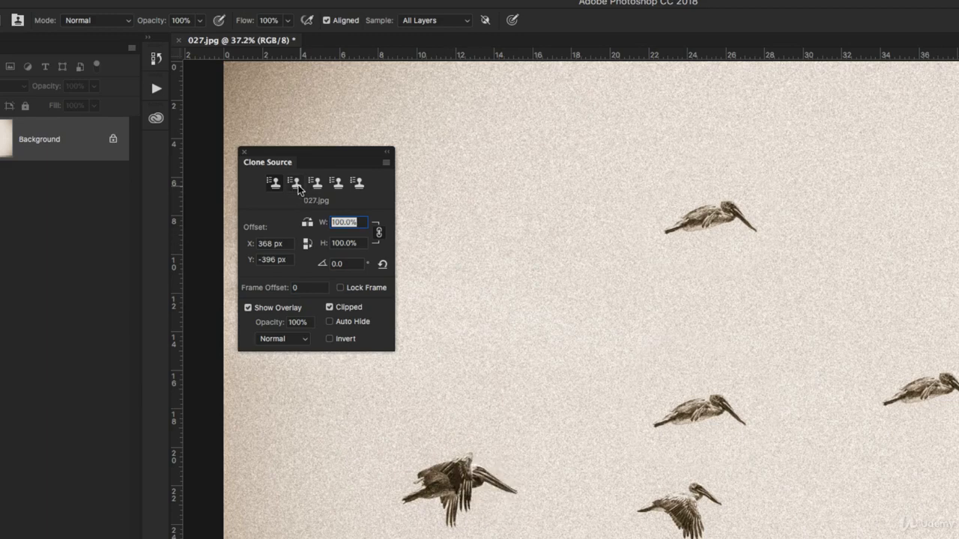
- Switch among the second, third and fourth clone sources, try the first source over the rightmost pelican's head, and undo the stamp
{"action": "left_click", "coordinate": [296, 185]}
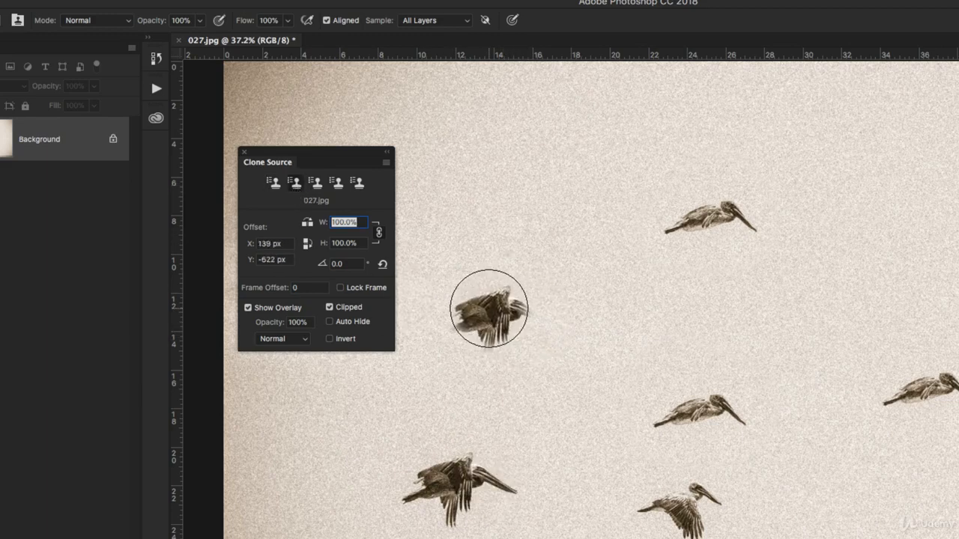
{"action": "left_click", "coordinate": [316, 186]}
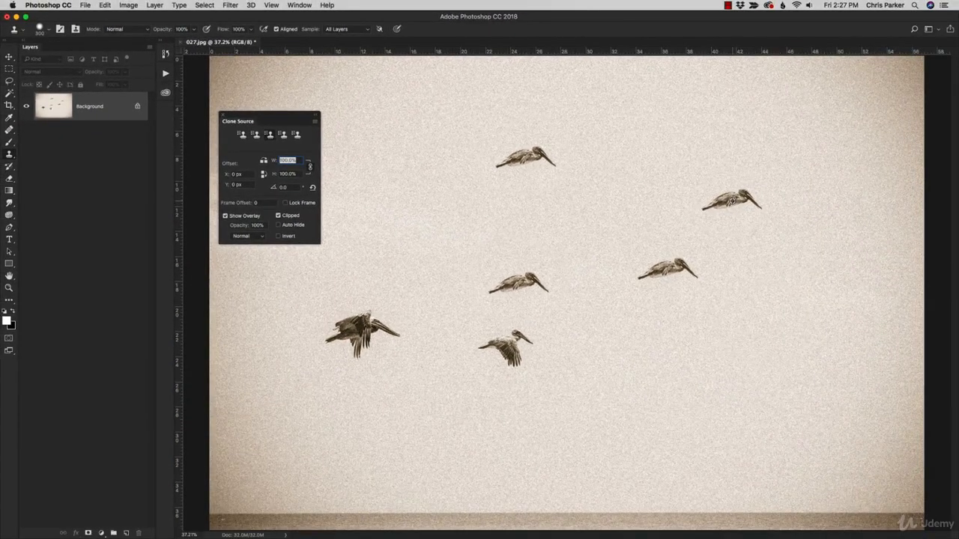
{"action": "left_click", "coordinate": [283, 137]}
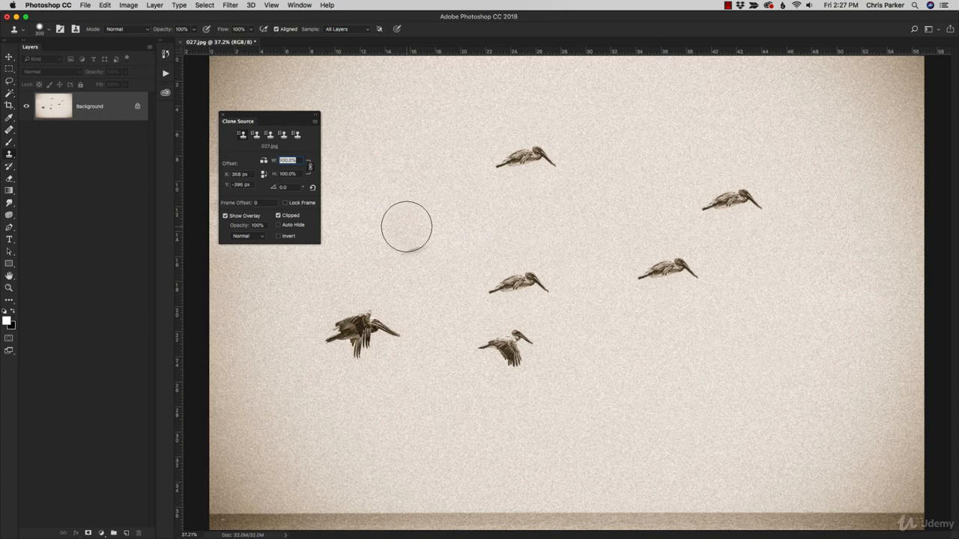
{"action": "left_click", "coordinate": [685, 268]}
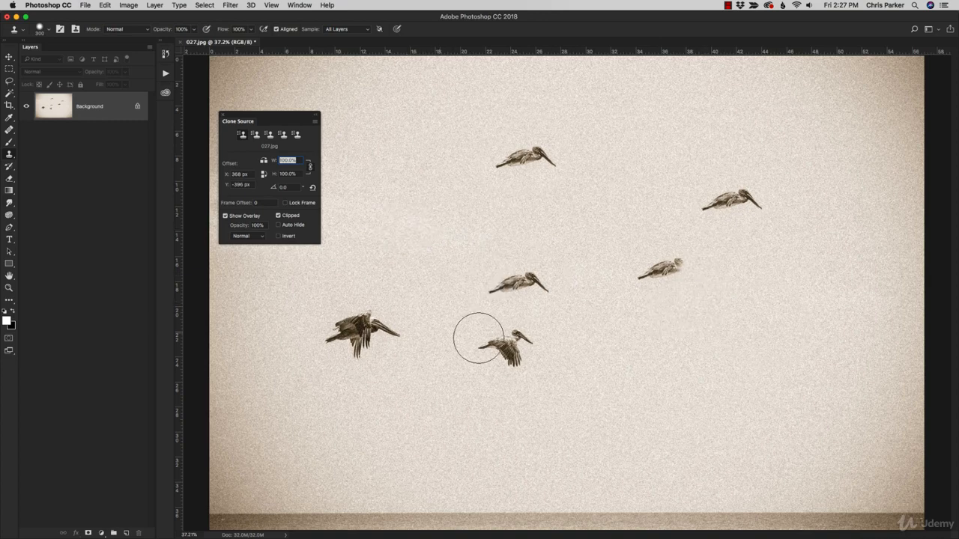
{"action": "key", "text": "super+z"}
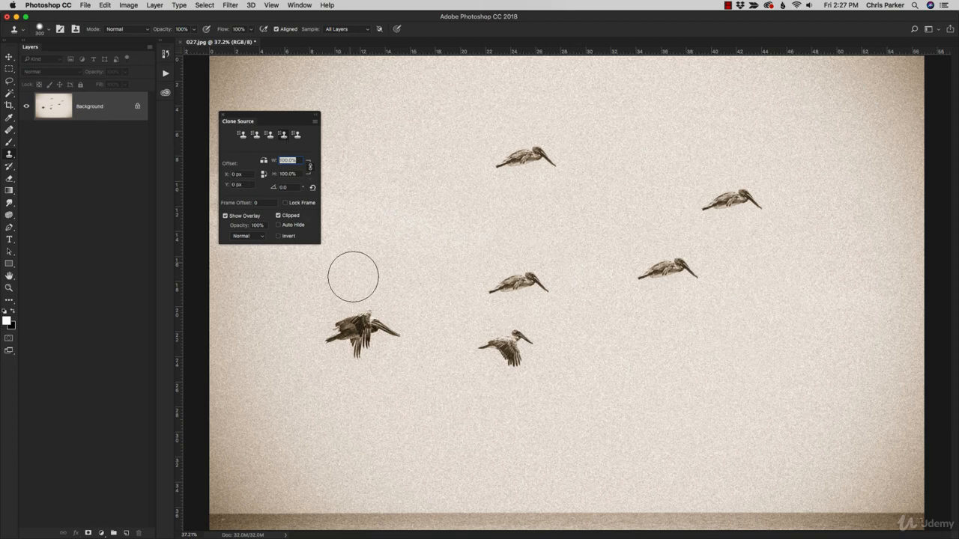
- Sample the leftmost pelican into the fourth clone source, show the overlay, rotate the source to 62.7°, and stamp a copy above the bird
{"action": "left_click", "coordinate": [365, 326], "text": "alt"}
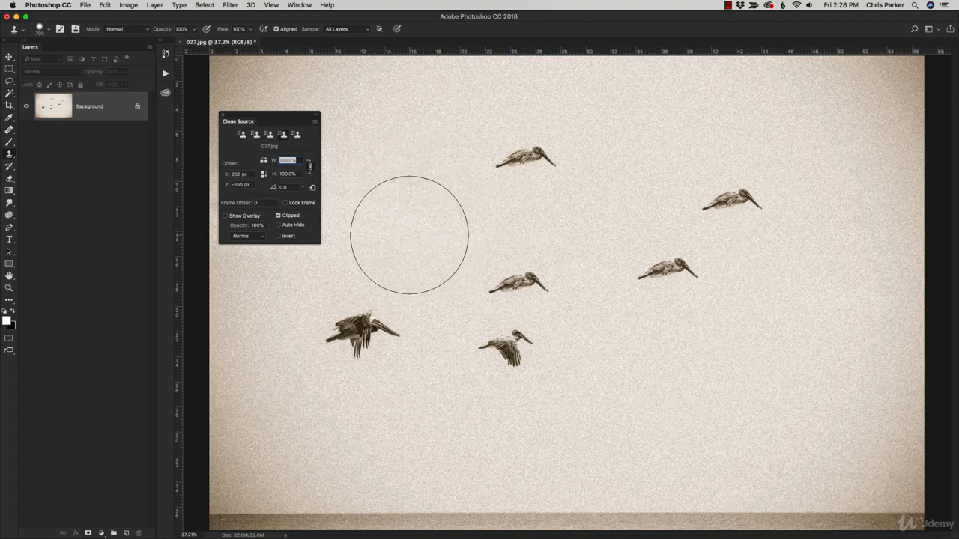
{"action": "left_click", "coordinate": [225, 216]}
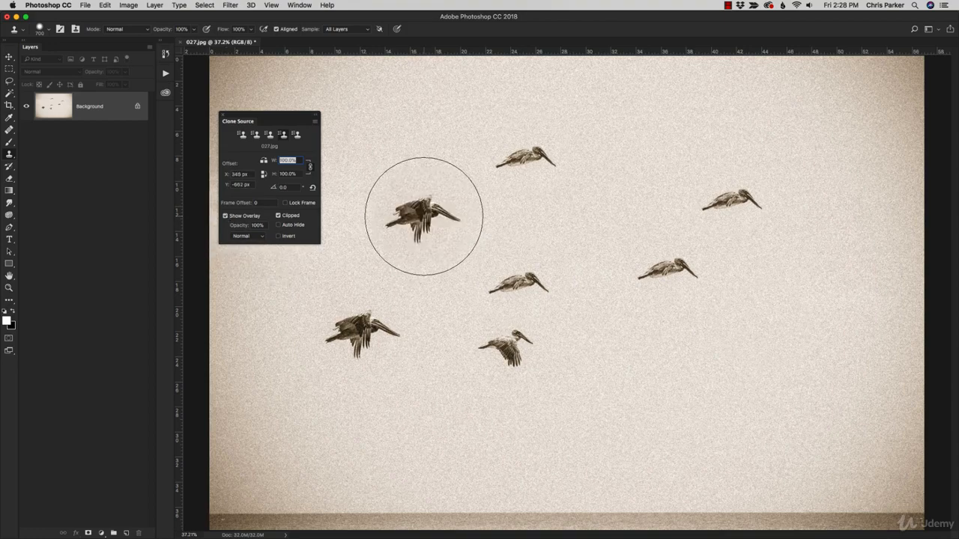
{"action": "key", "text": "Return"}
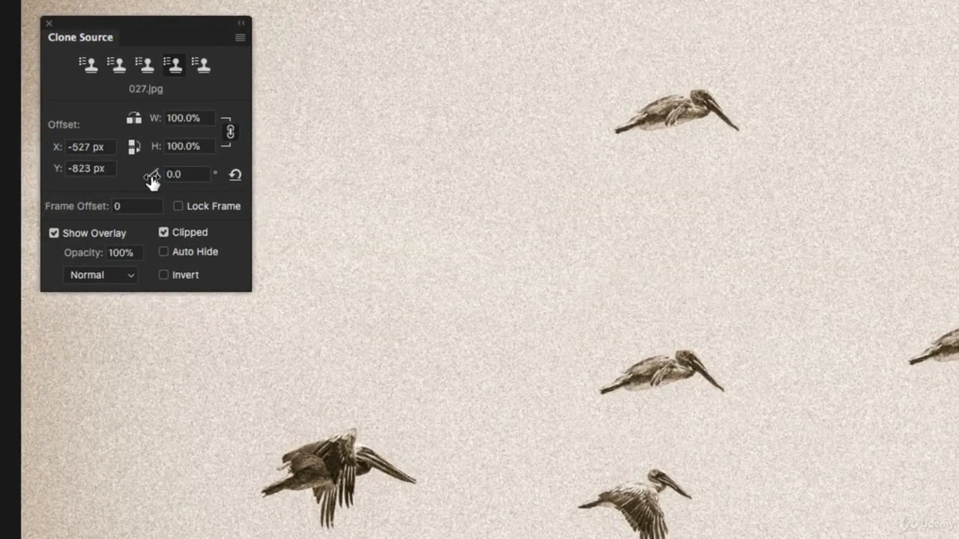
{"action": "left_click_drag", "start_coordinate": [154, 181], "coordinate": [759, 208]}
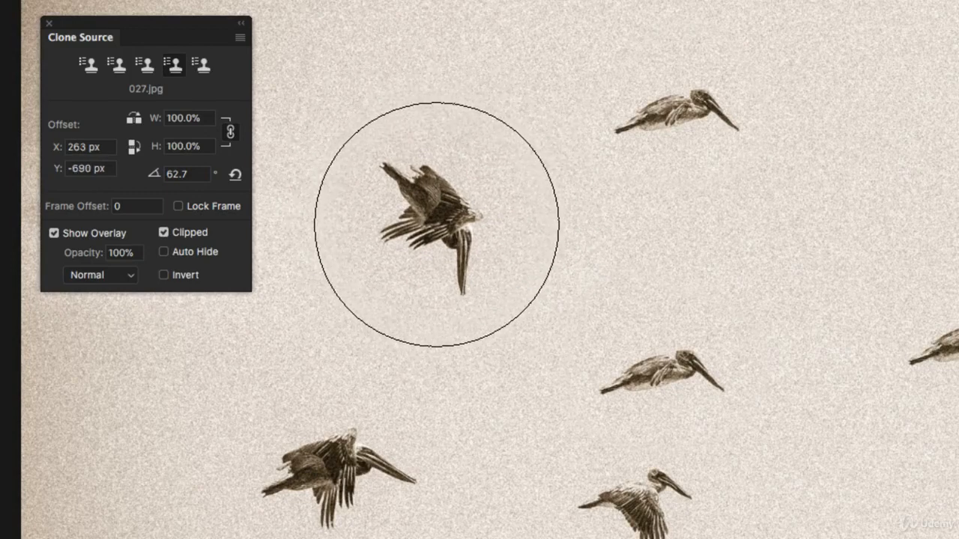
{"action": "left_click", "coordinate": [455, 198]}
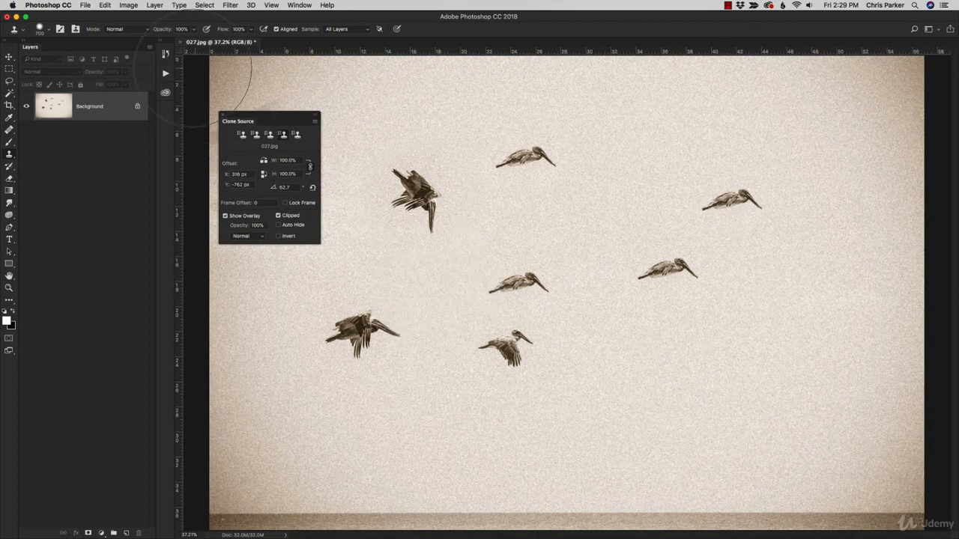
- Revert the photo to its original 027.jpg history snapshot and add a new empty layer above the Background
{"action": "left_click", "coordinate": [166, 55]}
{"action": "left_click", "coordinate": [231, 61]}
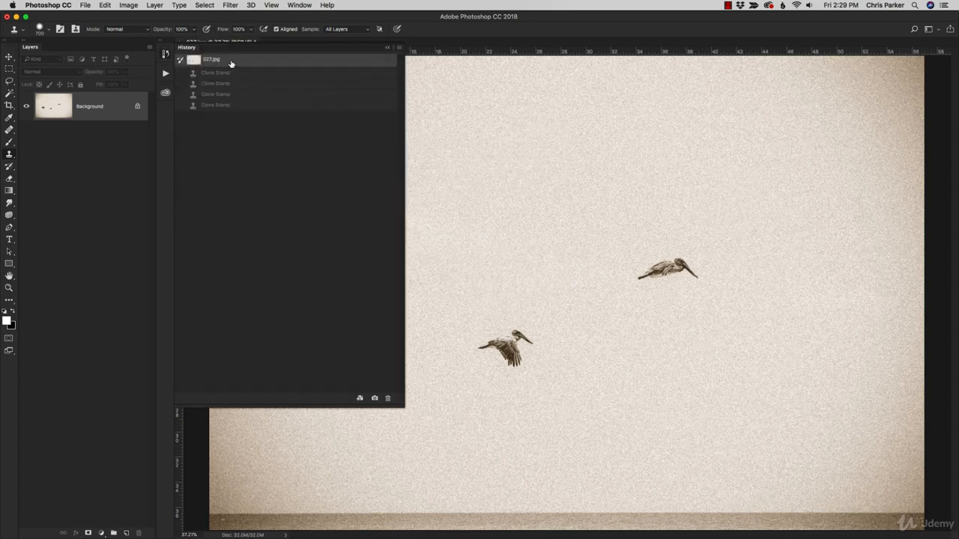
{"action": "left_click", "coordinate": [424, 33]}
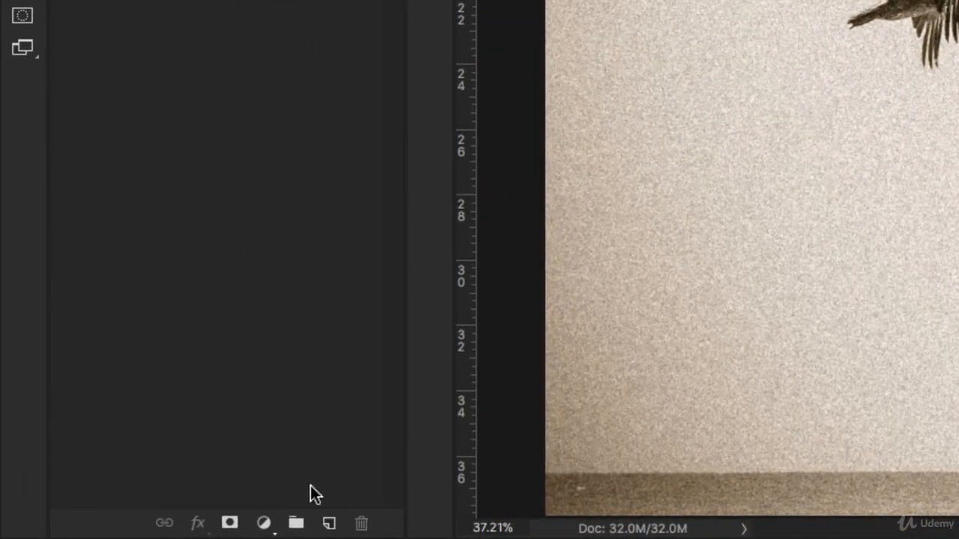
{"action": "left_click", "coordinate": [327, 523]}
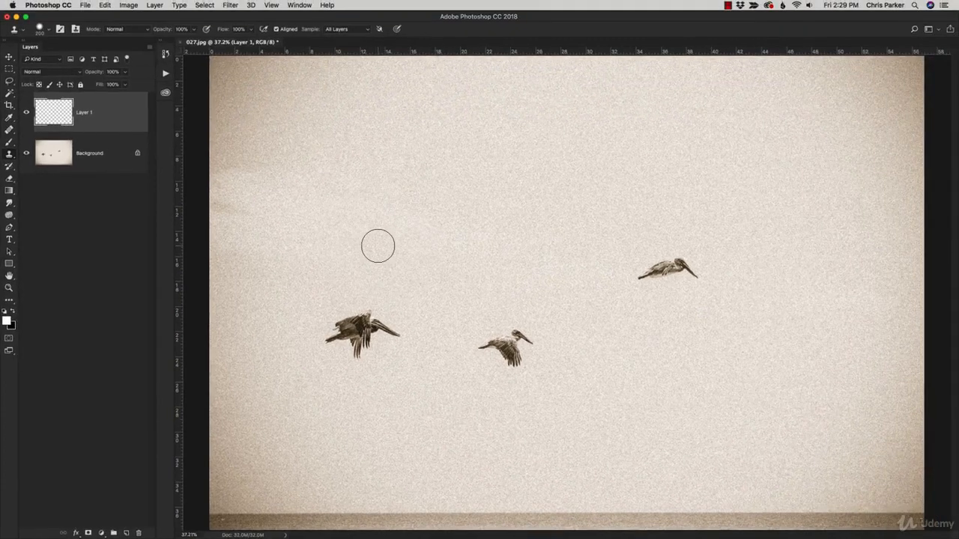
- Reduce the clone brush size to 125 and paint sky over the middle pelican on Layer 1
{"action": "key", "text": "bracketleft"}
{"action": "key", "text": "bracketleft"}
{"action": "key", "text": "bracketleft"}
{"action": "key", "text": "bracketleft"}
{"action": "mouse_move", "coordinate": [480, 352]}
{"action": "left_mouse_down"}
{"action": "mouse_move", "coordinate": [523, 332]}
{"action": "mouse_move", "coordinate": [493, 357]}
{"action": "mouse_move", "coordinate": [503, 365]}
{"action": "mouse_move", "coordinate": [509, 338]}
{"action": "left_mouse_up"}
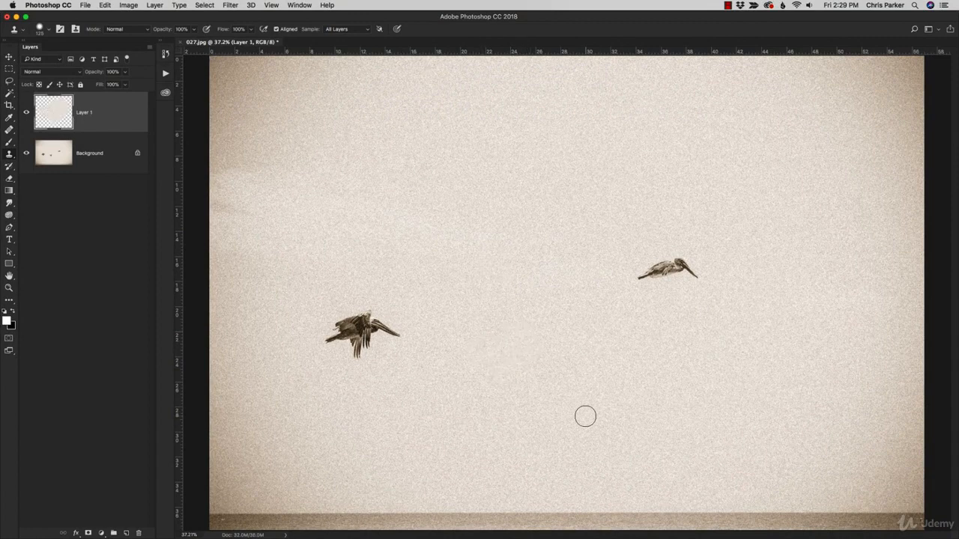
- Sample the sky above the rightmost pelican and clone it over that bird on Layer 1
{"action": "left_click", "coordinate": [113, 166]}
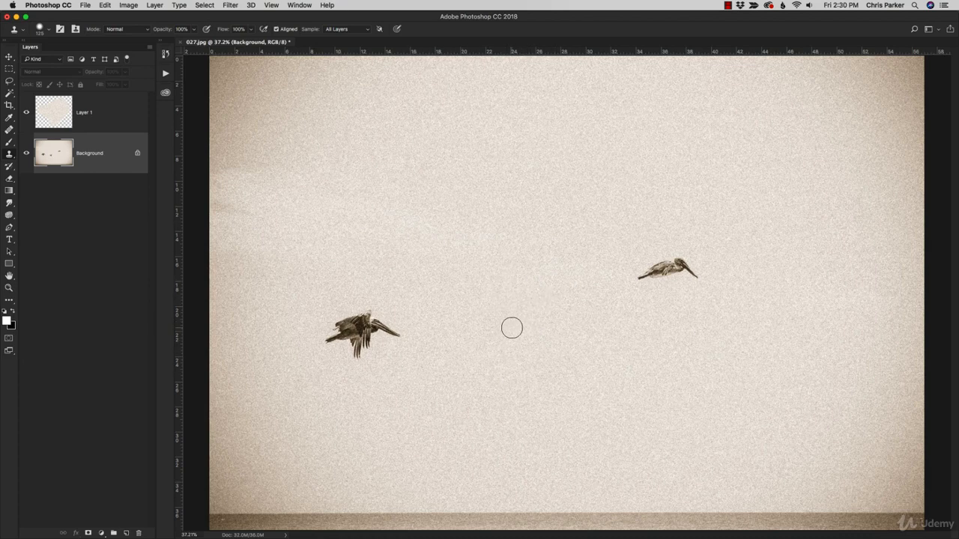
{"action": "left_click", "coordinate": [112, 122]}
{"action": "left_click", "coordinate": [633, 240], "text": "alt"}
{"action": "mouse_move", "coordinate": [642, 271]}
{"action": "left_mouse_down"}
{"action": "mouse_move", "coordinate": [687, 256]}
{"action": "mouse_move", "coordinate": [693, 281]}
{"action": "mouse_move", "coordinate": [691, 273]}
{"action": "mouse_move", "coordinate": [678, 281]}
{"action": "mouse_move", "coordinate": [695, 274]}
{"action": "mouse_move", "coordinate": [672, 261]}
{"action": "left_mouse_up"}
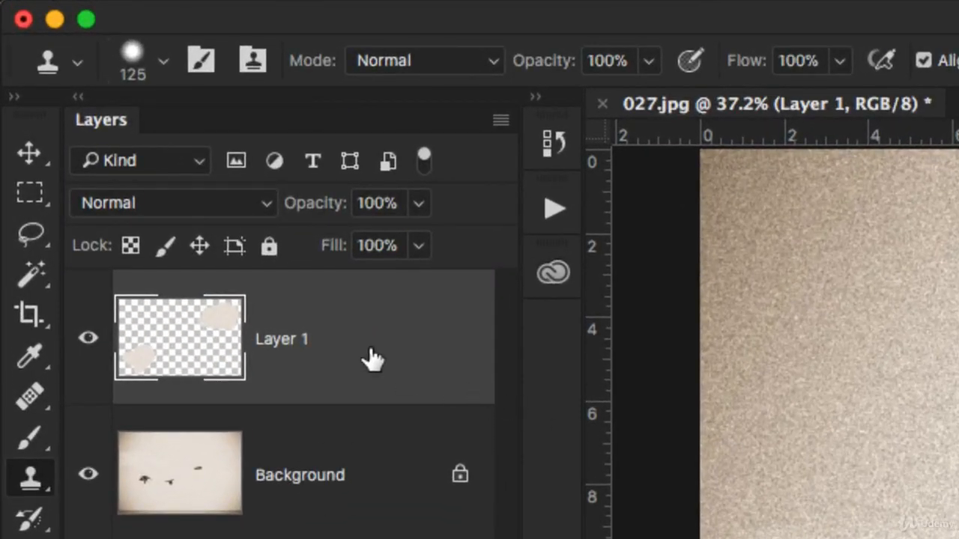
- Select the Background layer and toggle Layer 1's visibility to compare the retouched and original photo
{"action": "left_click", "coordinate": [202, 504]}
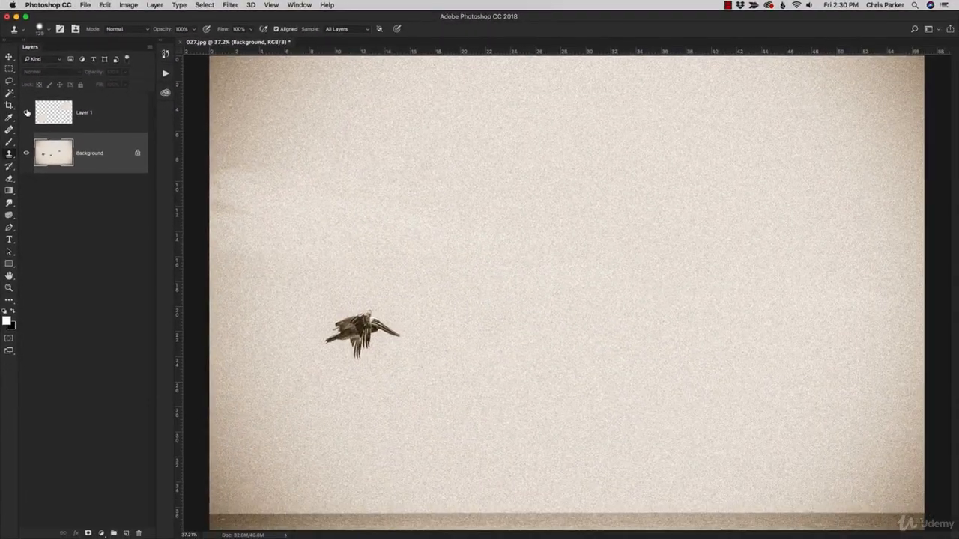
{"action": "left_click", "coordinate": [40, 163]}
{"action": "left_click", "coordinate": [27, 112]}
{"action": "left_click", "coordinate": [27, 112]}
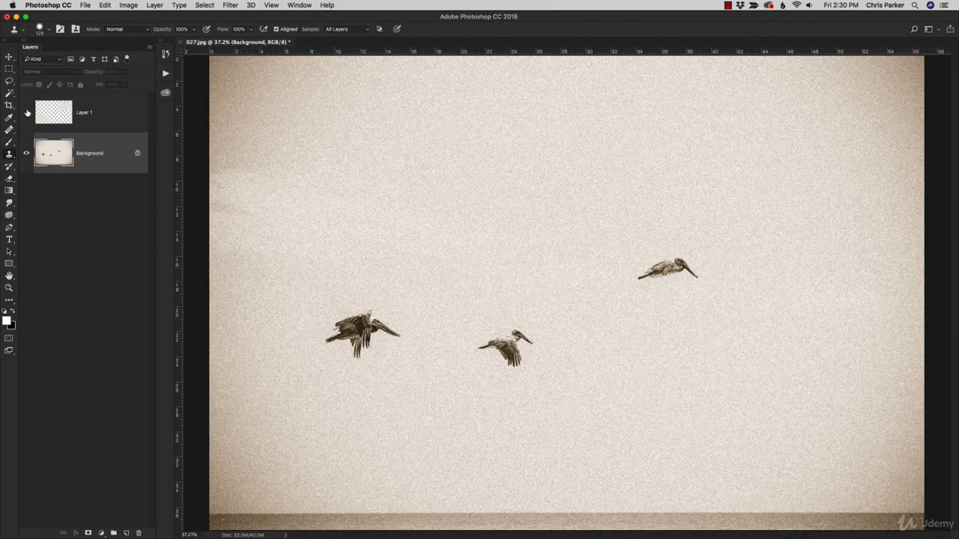
{"action": "left_click", "coordinate": [27, 112]}
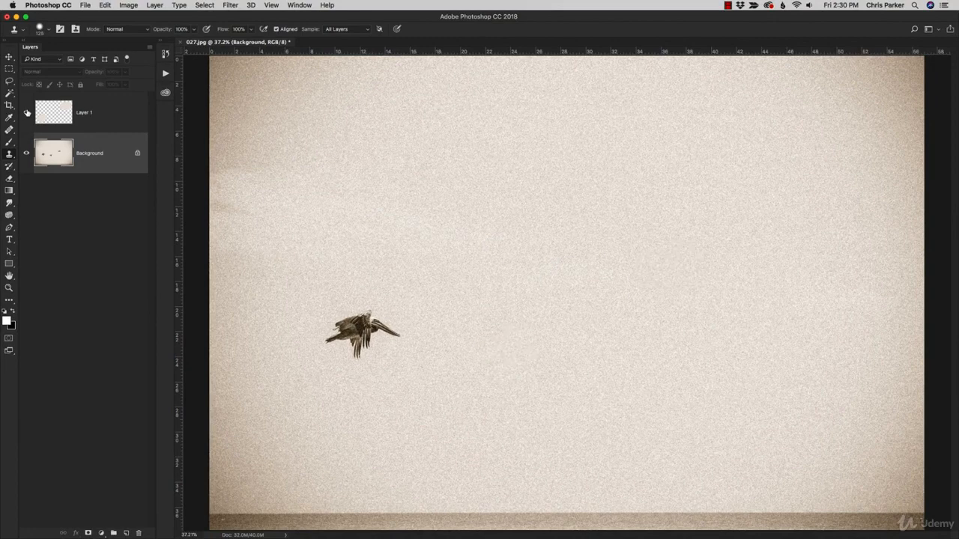
{"action": "left_click", "coordinate": [27, 112]}
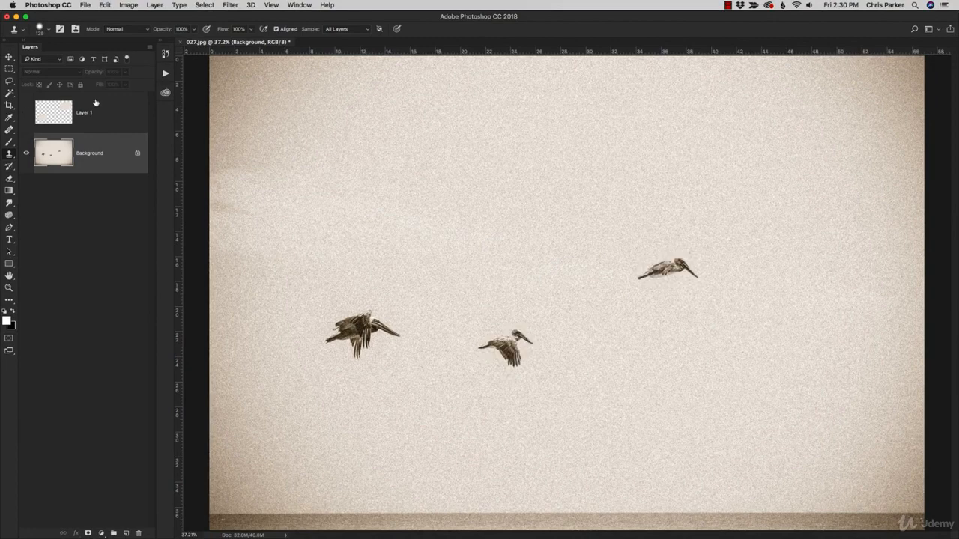
- Select Layer 1 and try the Clone Stamp's Current Layer and Current & Below sample modes
{"action": "left_click", "coordinate": [109, 122]}
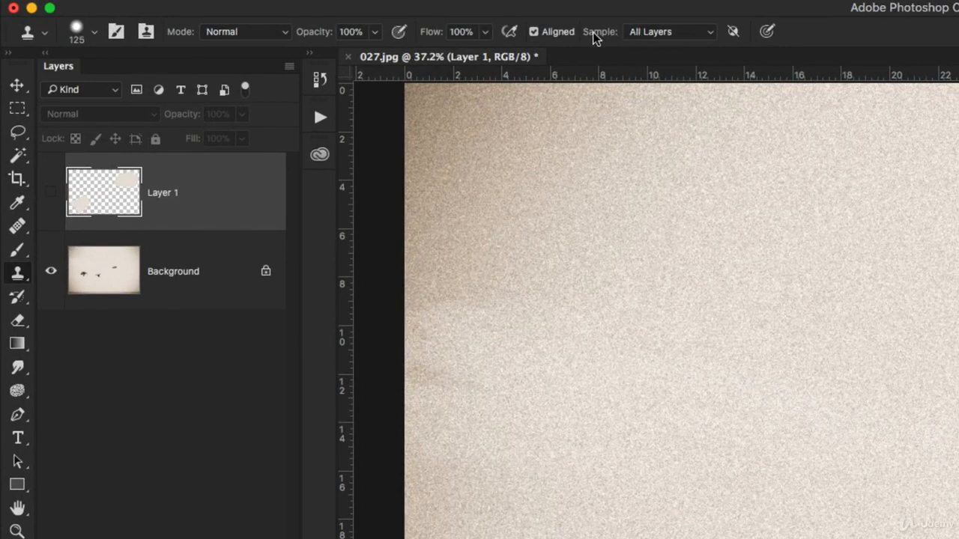
{"action": "left_click", "coordinate": [639, 34]}
{"action": "left_click", "coordinate": [663, 5]}
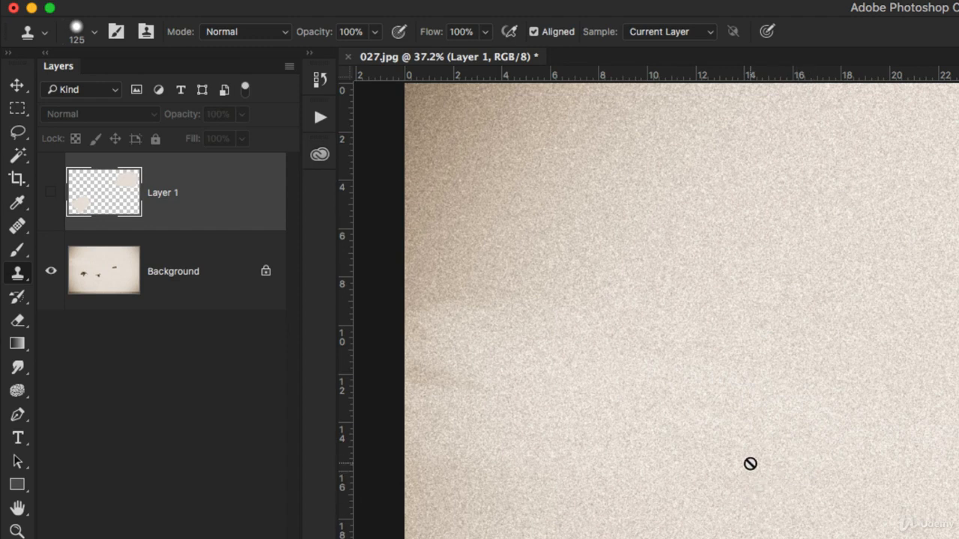
{"action": "left_click", "coordinate": [670, 32]}
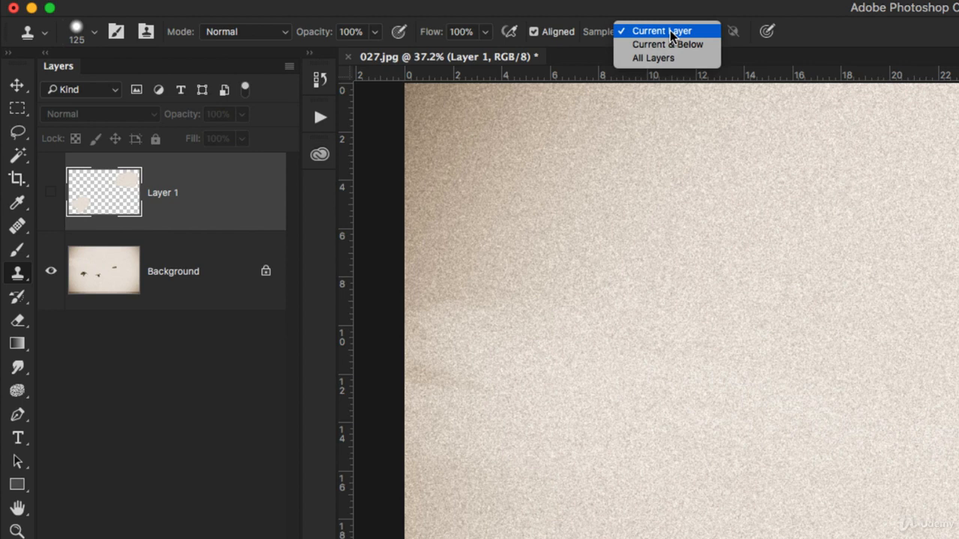
{"action": "left_click", "coordinate": [672, 44]}
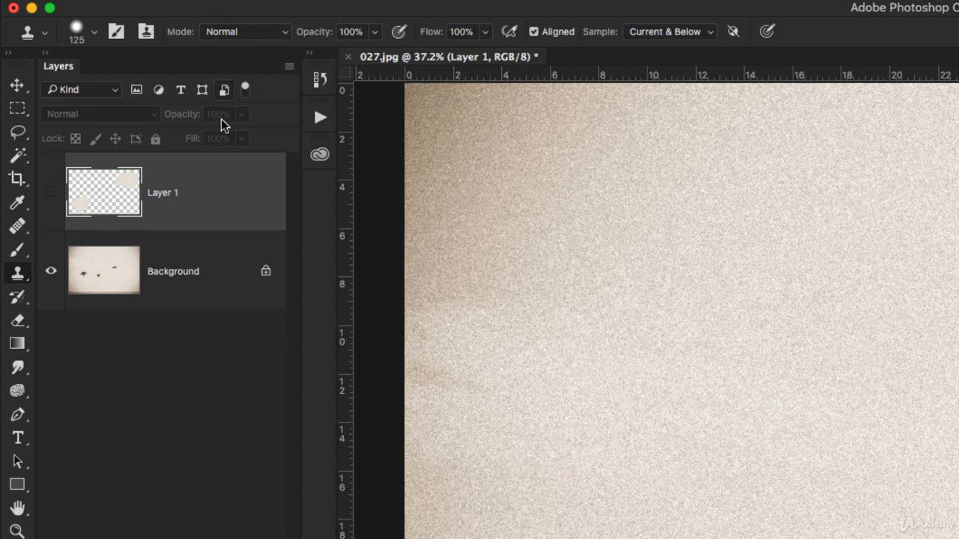
- Set the Clone Stamp's sample mode back to All Layers
{"action": "left_click", "coordinate": [678, 32]}
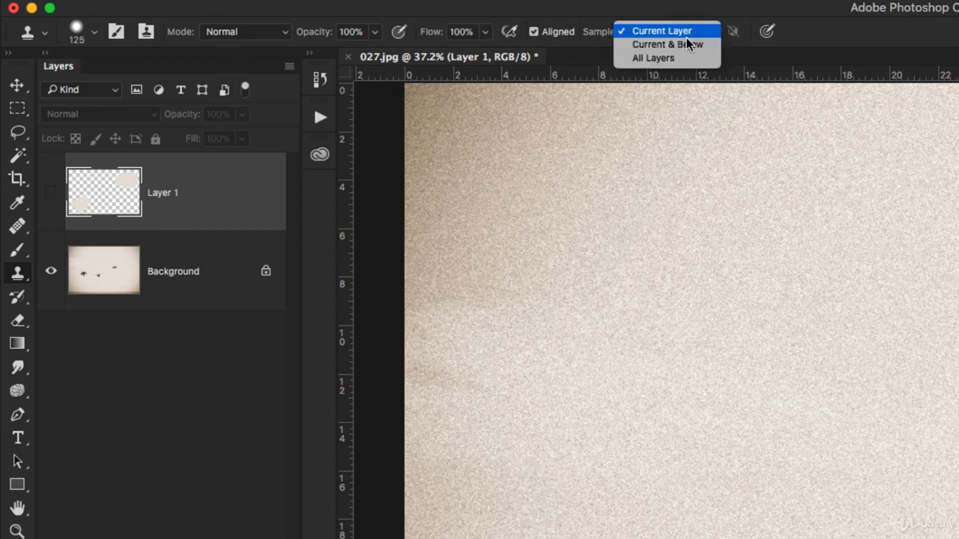
{"action": "left_click", "coordinate": [685, 59]}
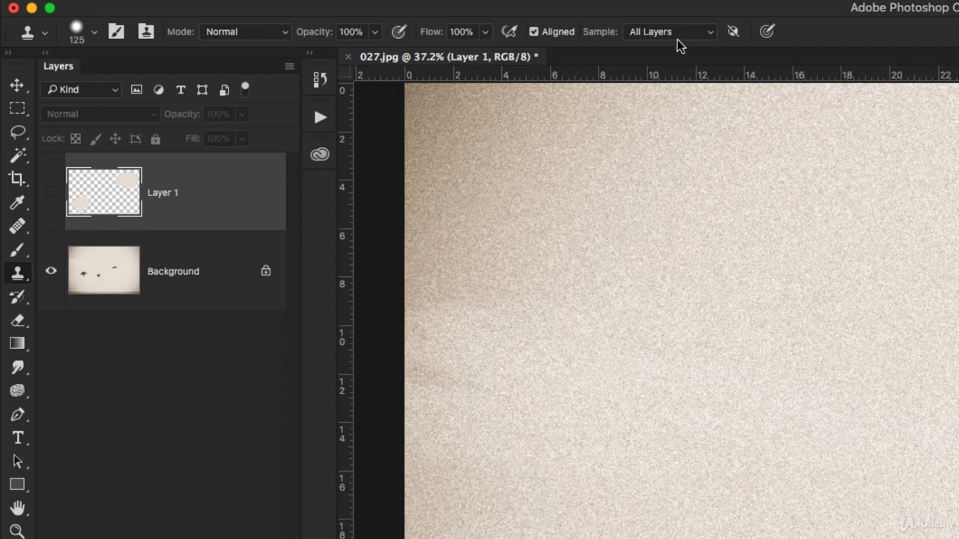
{"action": "left_click", "coordinate": [676, 35]}
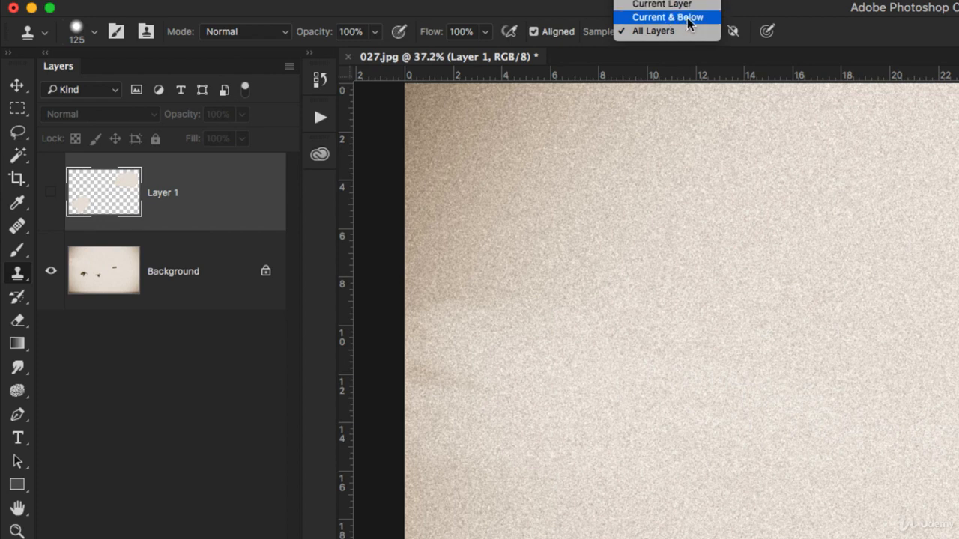
{"action": "left_click", "coordinate": [686, 33]}
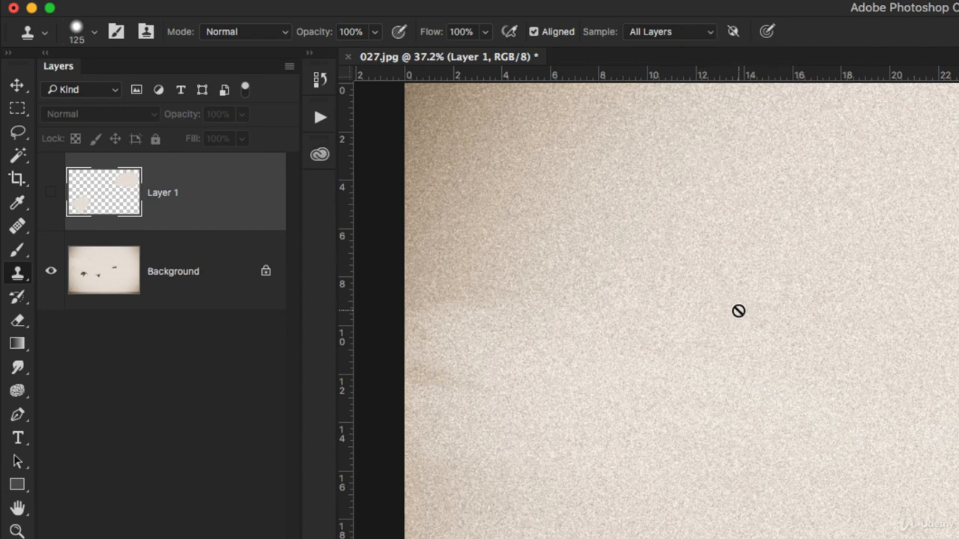
- Show the stamp tool variants grouped with the Clone Stamp Tool, including the Pattern Stamp Tool
{"action": "right_click", "coordinate": [138, 339]}
{"action": "right_click", "coordinate": [24, 276]}
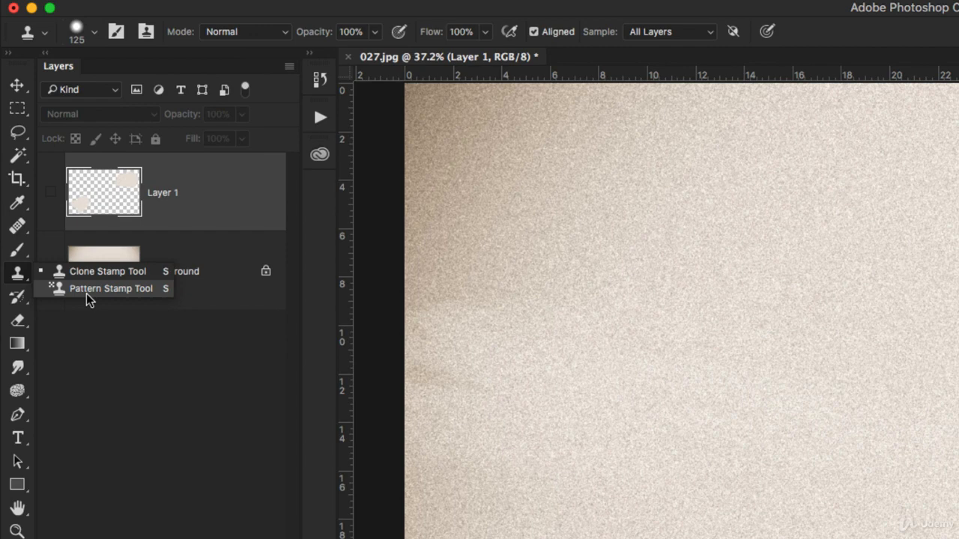